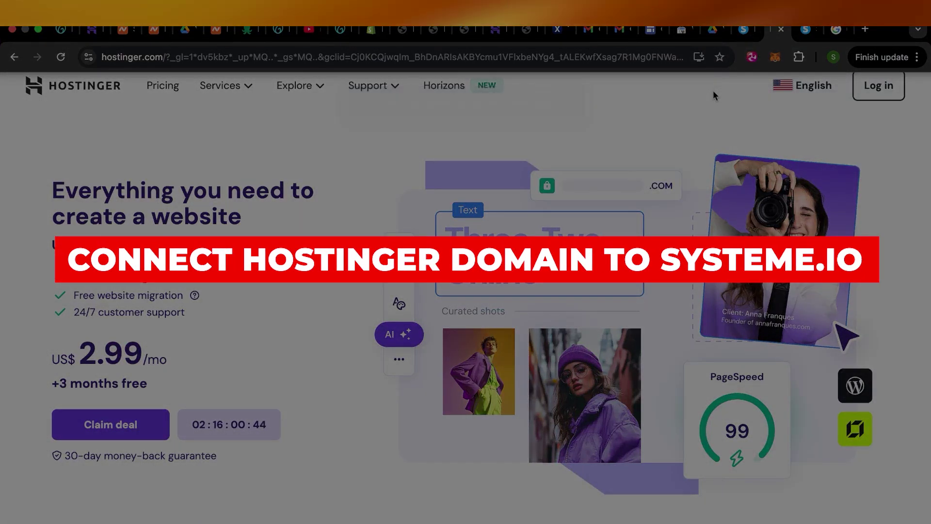
Step: Switch from Hostinger to the systeme.io browser tab
{"action": "left_click", "coordinate": [742, 30]}
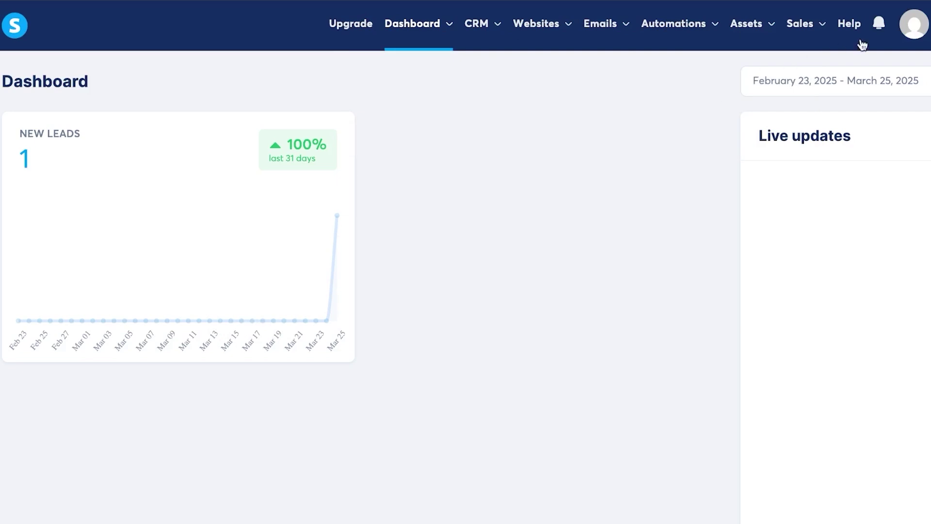
Step: Open Settings from the avatar menu and scroll down the Profile page
{"action": "mouse_move", "coordinate": [912, 26]}
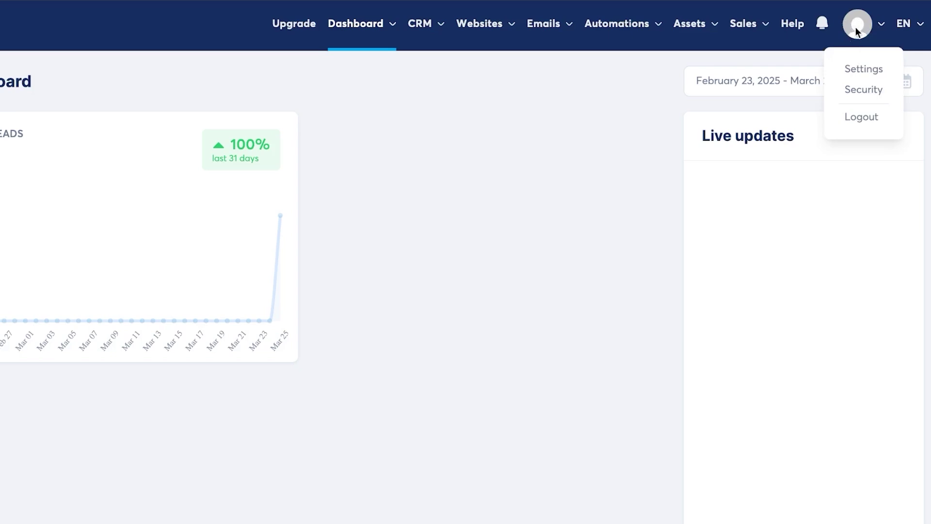
{"action": "left_click", "coordinate": [852, 72]}
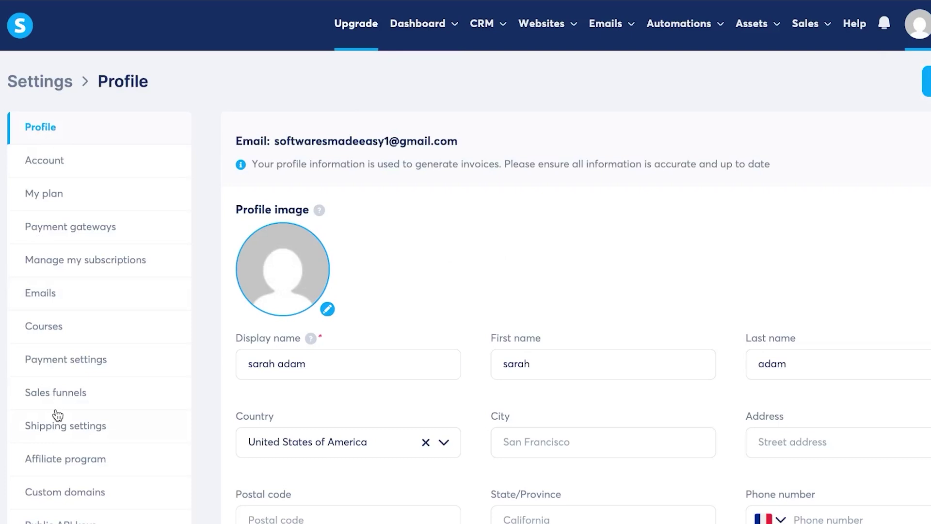
{"action": "scroll", "coordinate": [72, 430], "scroll_direction": "down", "scroll_amount": 2}
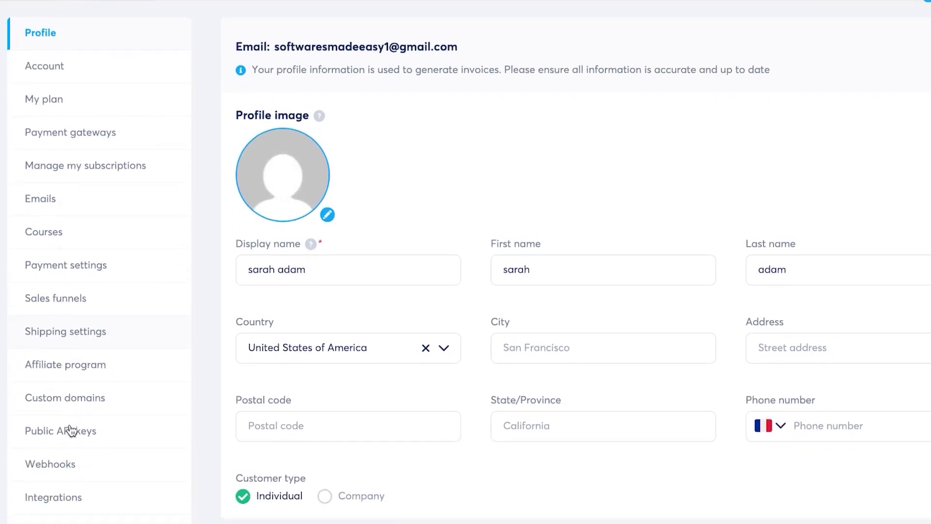
{"action": "scroll", "coordinate": [71, 431], "scroll_direction": "down", "scroll_amount": 1}
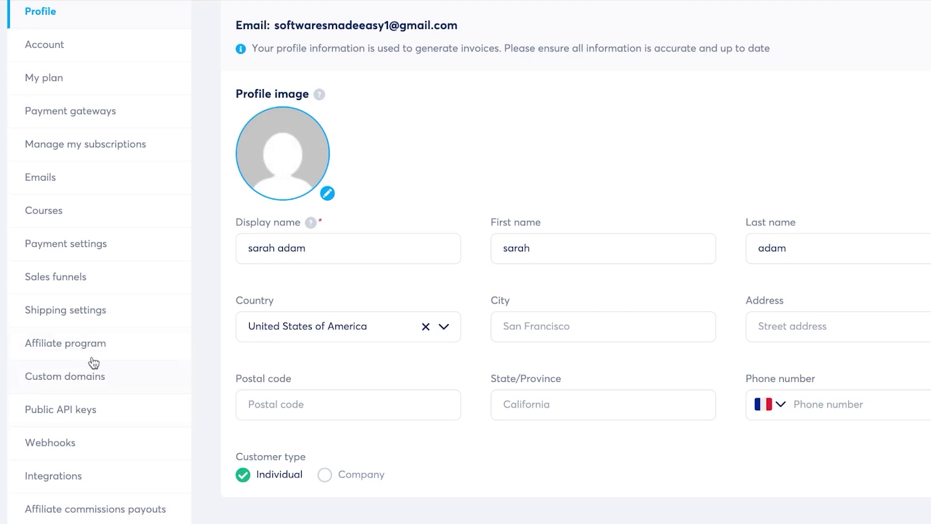
Step: Open Custom domains in the Settings sidebar and start the Add domain form
{"action": "left_click", "coordinate": [53, 385]}
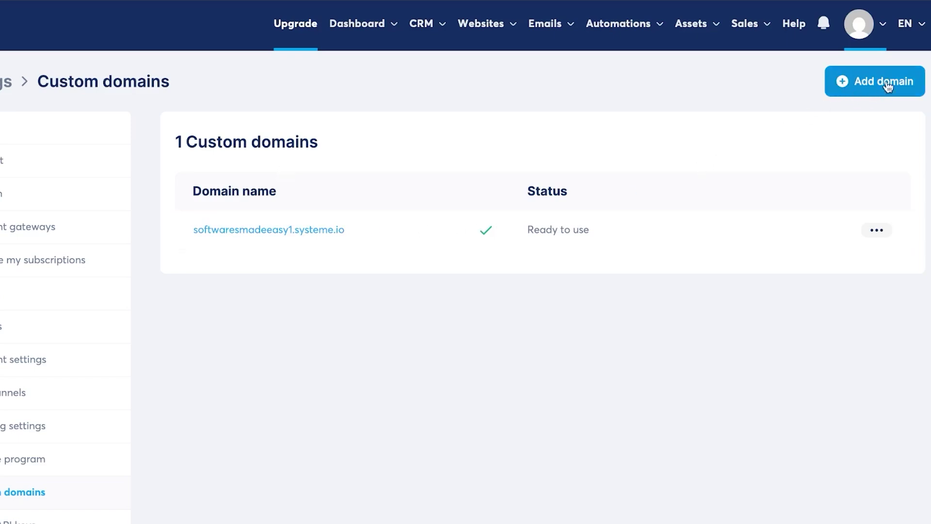
{"action": "left_click", "coordinate": [864, 86]}
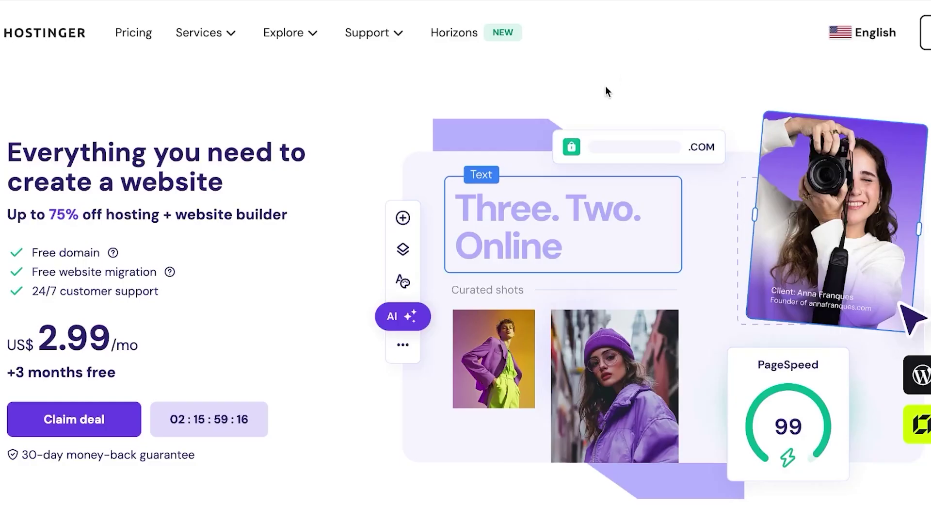
Step: Scroll the Hostinger homepage and open the Services menu
{"action": "scroll", "coordinate": [168, 304], "scroll_direction": "down", "scroll_amount": 6}
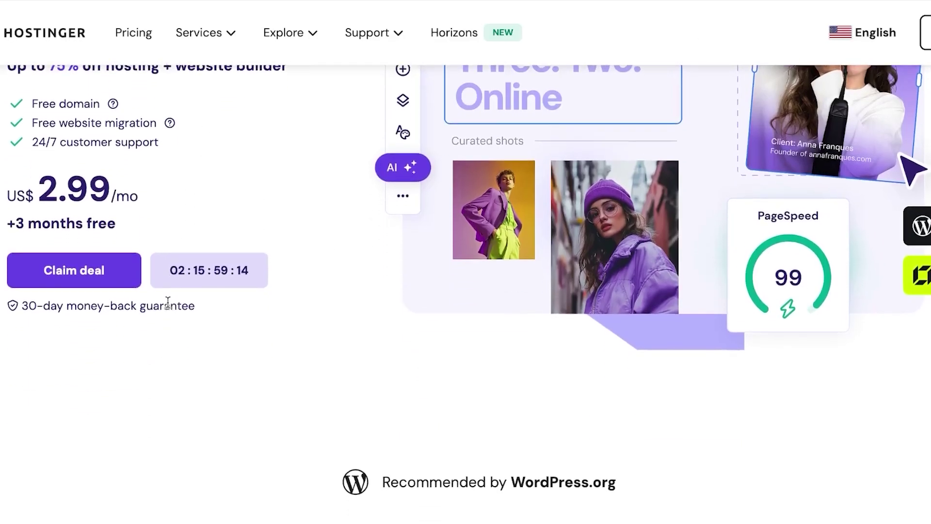
{"action": "scroll", "coordinate": [169, 307], "scroll_direction": "down", "scroll_amount": 3}
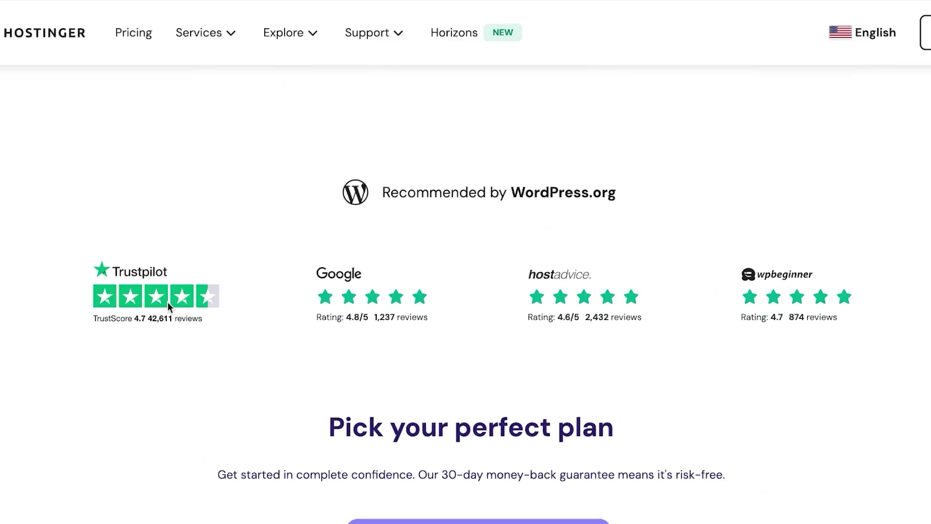
{"action": "scroll", "coordinate": [168, 307], "scroll_direction": "down", "scroll_amount": 2}
{"action": "scroll", "coordinate": [168, 301], "scroll_direction": "up", "scroll_amount": 10}
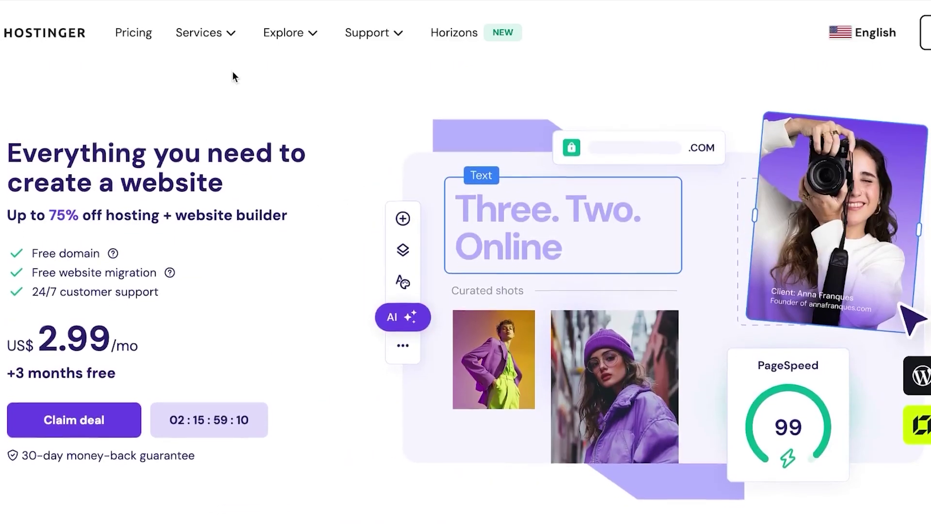
{"action": "left_click", "coordinate": [223, 35]}
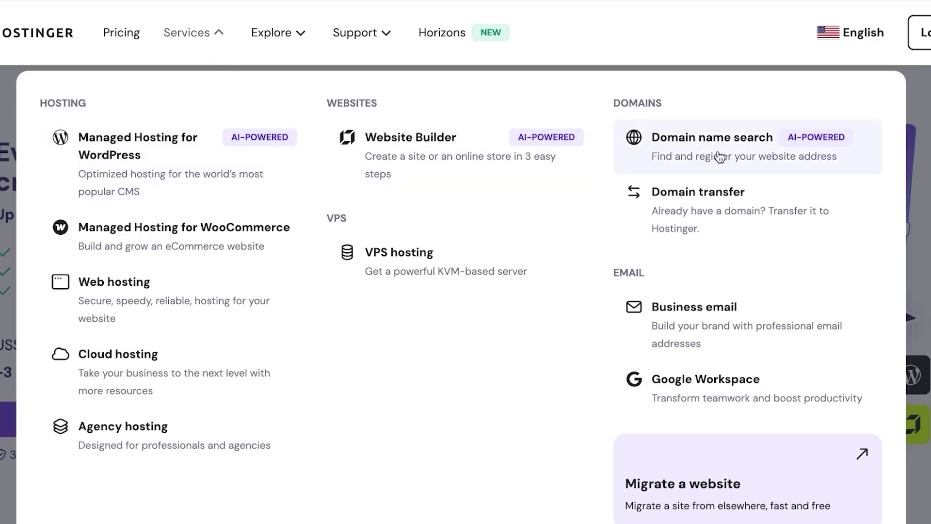
Step: On Hostinger's domain search page, search for the name demureclothing
{"action": "left_click", "coordinate": [685, 149]}
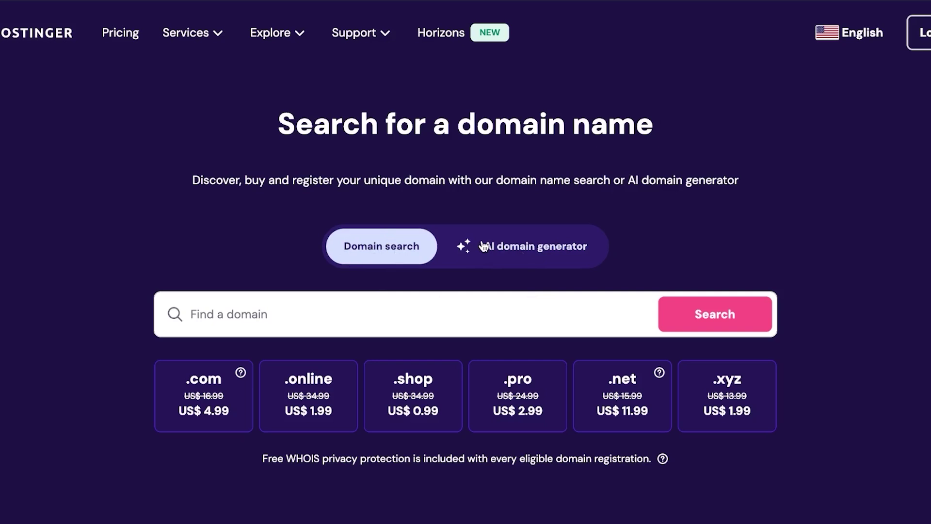
{"action": "left_click", "coordinate": [275, 310]}
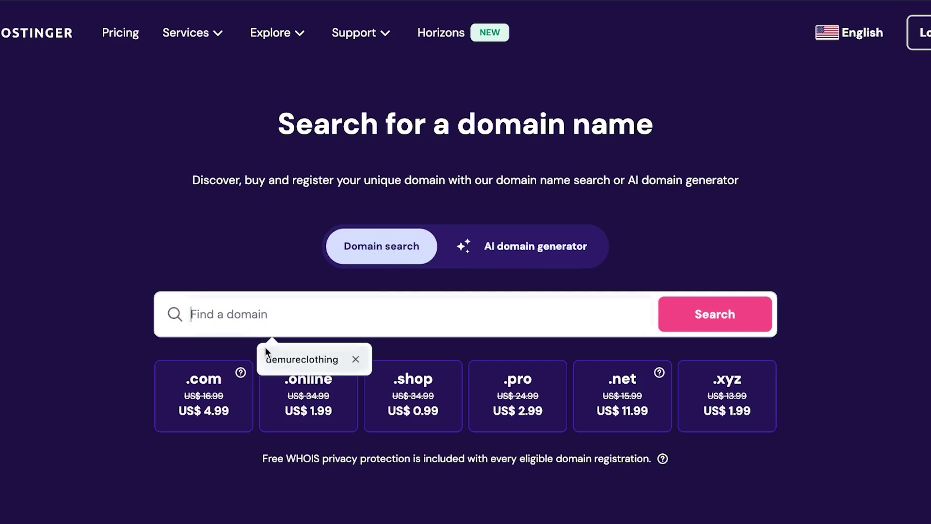
{"action": "left_click", "coordinate": [292, 361]}
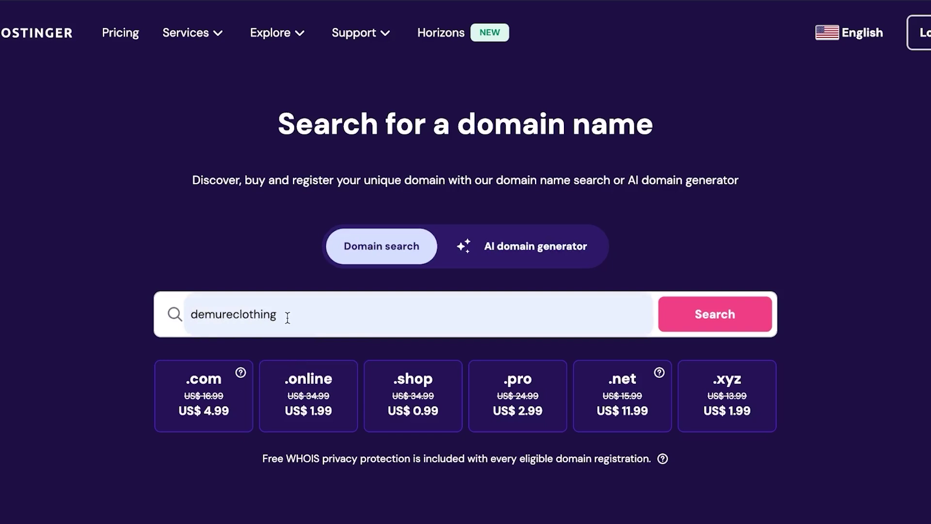
{"action": "left_click_drag", "start_coordinate": [284, 309], "coordinate": [194, 306]}
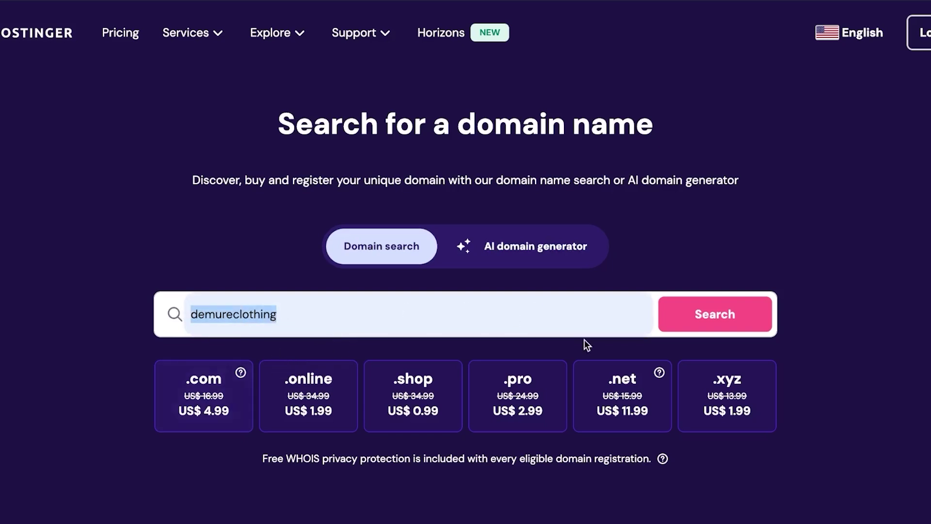
{"action": "left_click", "coordinate": [700, 322]}
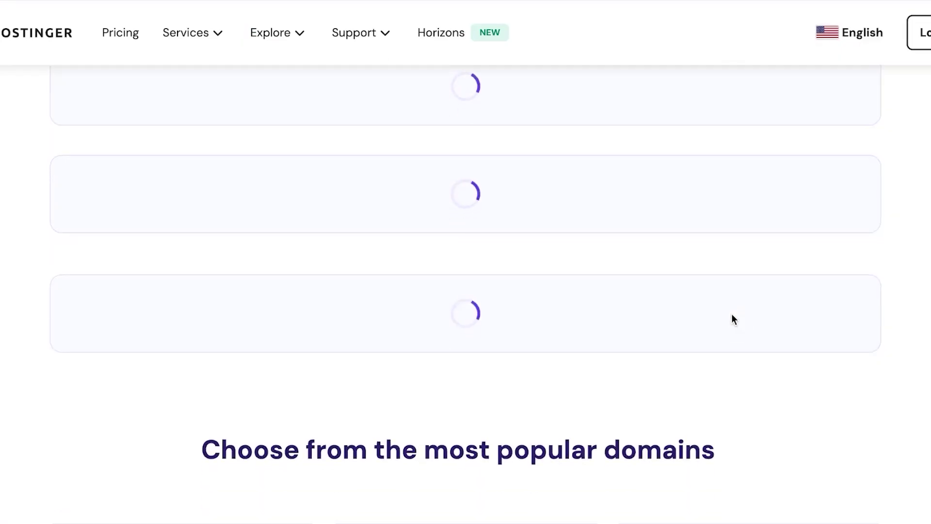
Step: Review the results: demureclothing.com taken, demureclothing.shop offered at US$ 0.99/1st yr
{"action": "scroll", "coordinate": [718, 228], "scroll_direction": "down", "scroll_amount": 2}
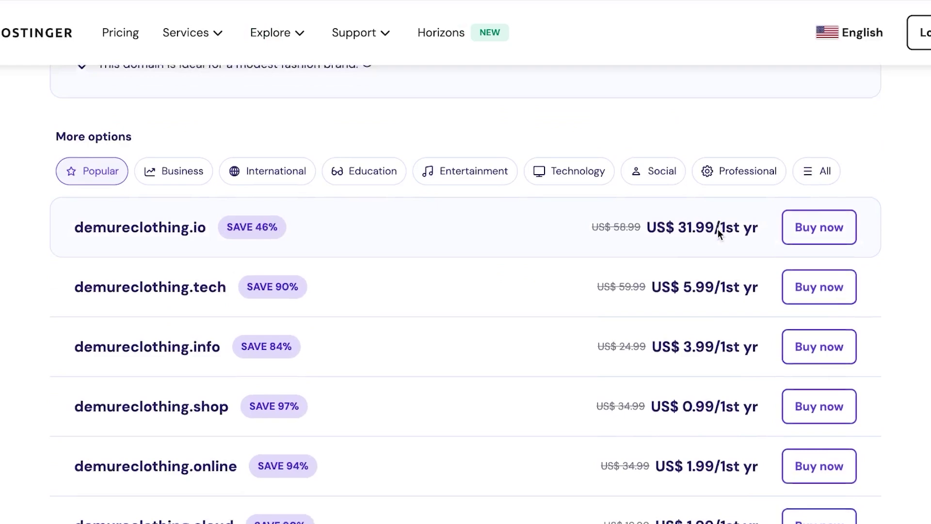
{"action": "scroll", "coordinate": [717, 229], "scroll_direction": "down", "scroll_amount": 5}
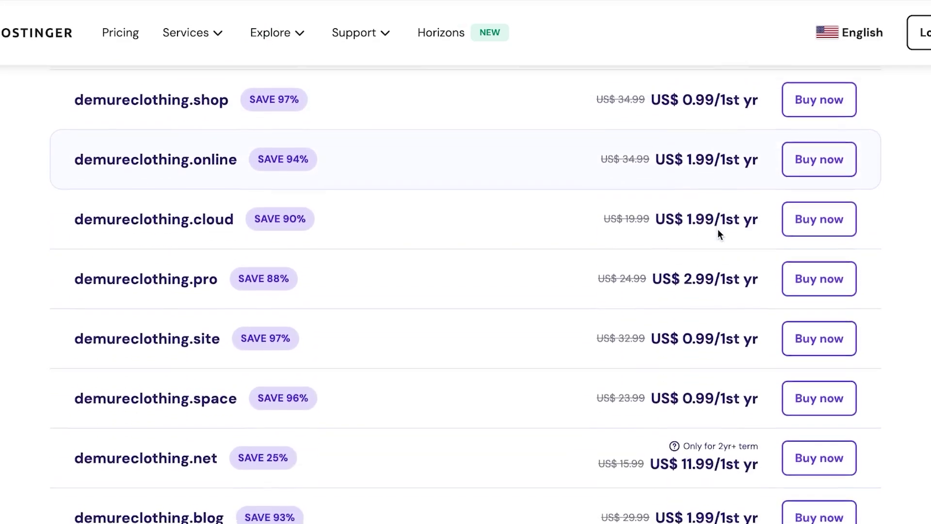
{"action": "scroll", "coordinate": [718, 229], "scroll_direction": "up", "scroll_amount": 8}
{"action": "scroll", "coordinate": [717, 228], "scroll_direction": "down", "scroll_amount": 4}
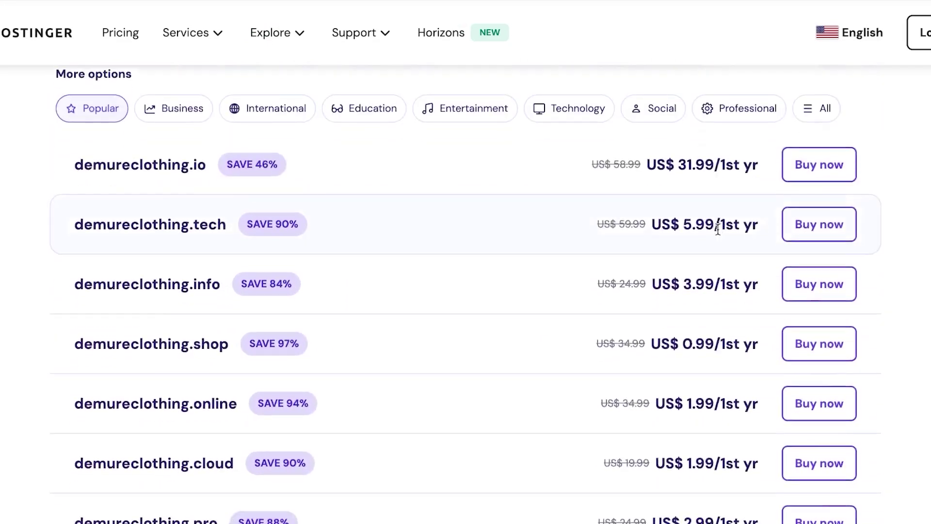
{"action": "scroll", "coordinate": [718, 229], "scroll_direction": "down", "scroll_amount": 3}
{"action": "scroll", "coordinate": [718, 229], "scroll_direction": "up", "scroll_amount": 8}
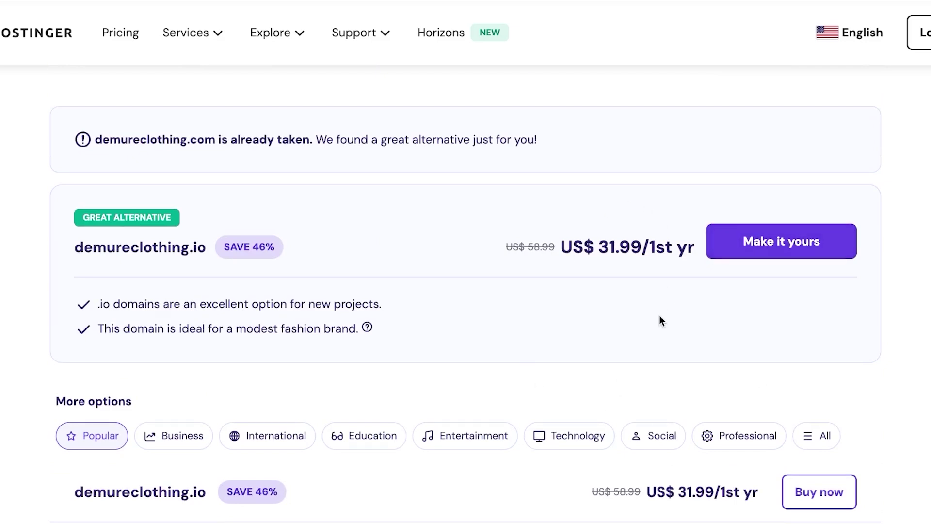
{"action": "scroll", "coordinate": [660, 316], "scroll_direction": "down", "scroll_amount": 6}
{"action": "scroll", "coordinate": [660, 316], "scroll_direction": "up", "scroll_amount": 1}
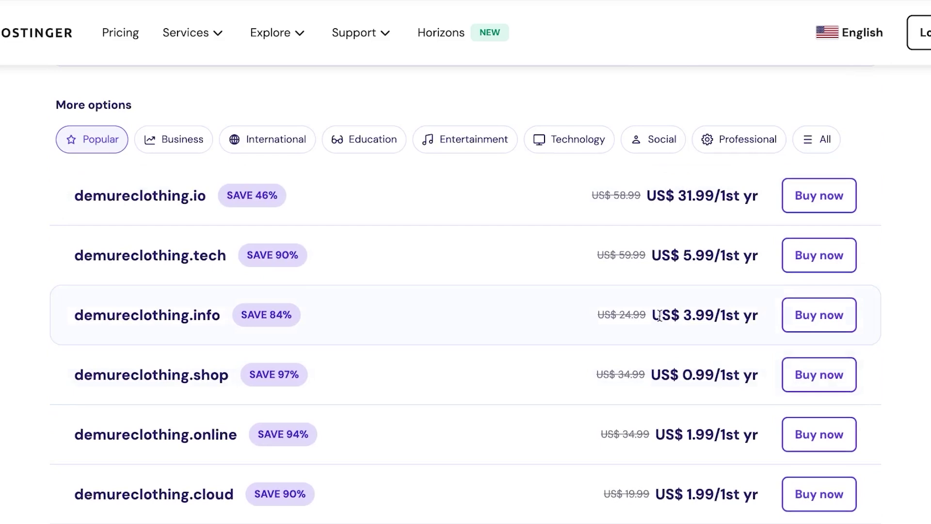
{"action": "left_click", "coordinate": [151, 144]}
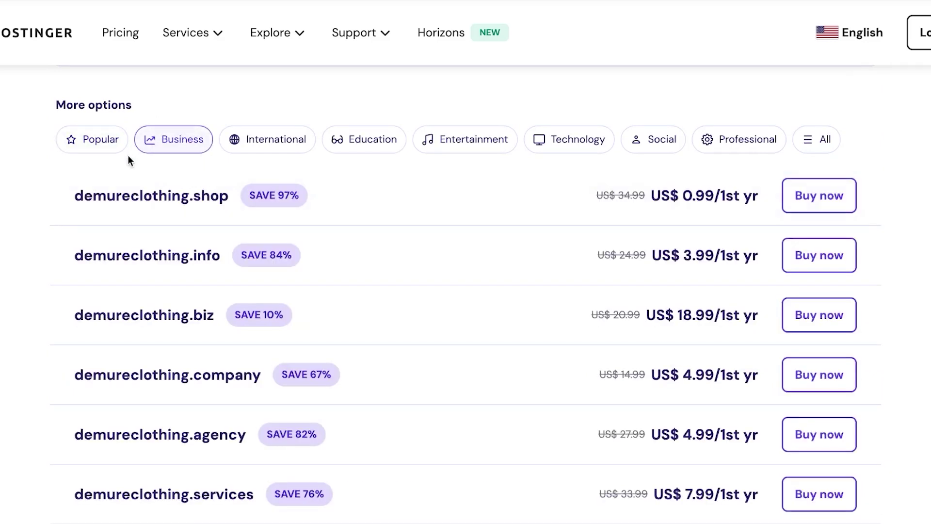
{"action": "scroll", "coordinate": [323, 234], "scroll_direction": "down", "scroll_amount": 3}
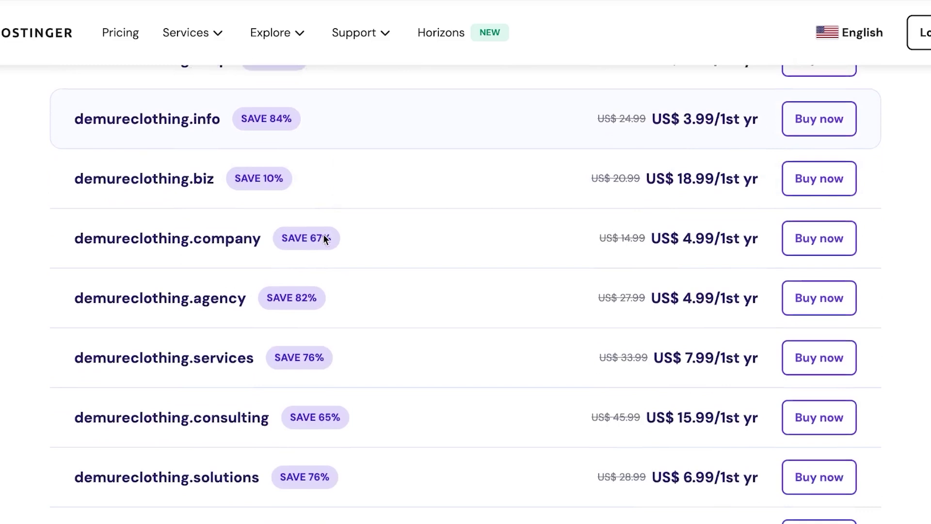
{"action": "scroll", "coordinate": [323, 234], "scroll_direction": "up", "scroll_amount": 1}
{"action": "scroll", "coordinate": [322, 234], "scroll_direction": "up", "scroll_amount": 1}
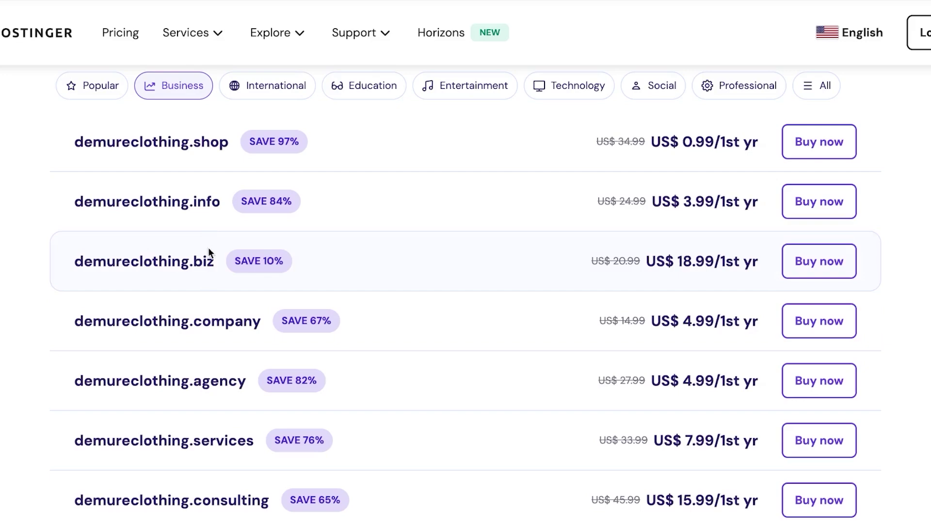
{"action": "scroll", "coordinate": [211, 308], "scroll_direction": "down", "scroll_amount": 5}
{"action": "scroll", "coordinate": [211, 302], "scroll_direction": "down", "scroll_amount": 10}
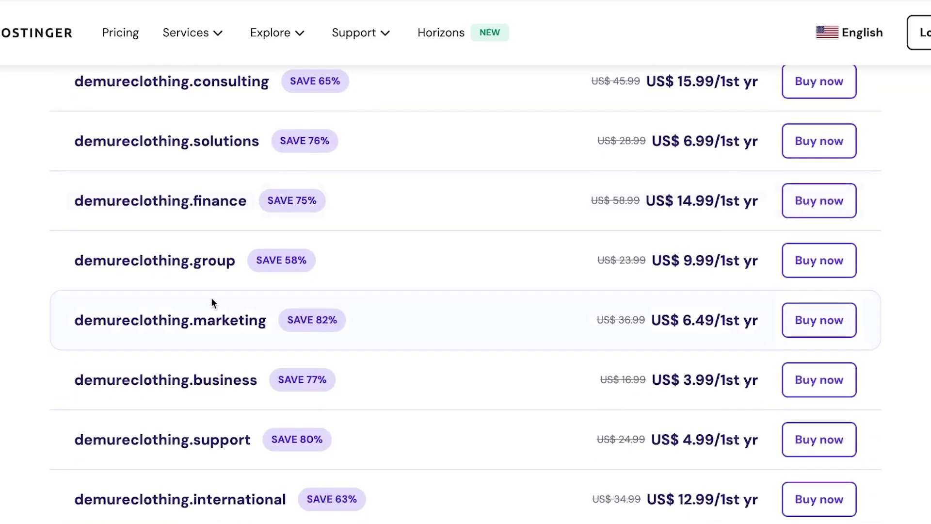
{"action": "scroll", "coordinate": [211, 302], "scroll_direction": "up", "scroll_amount": 8}
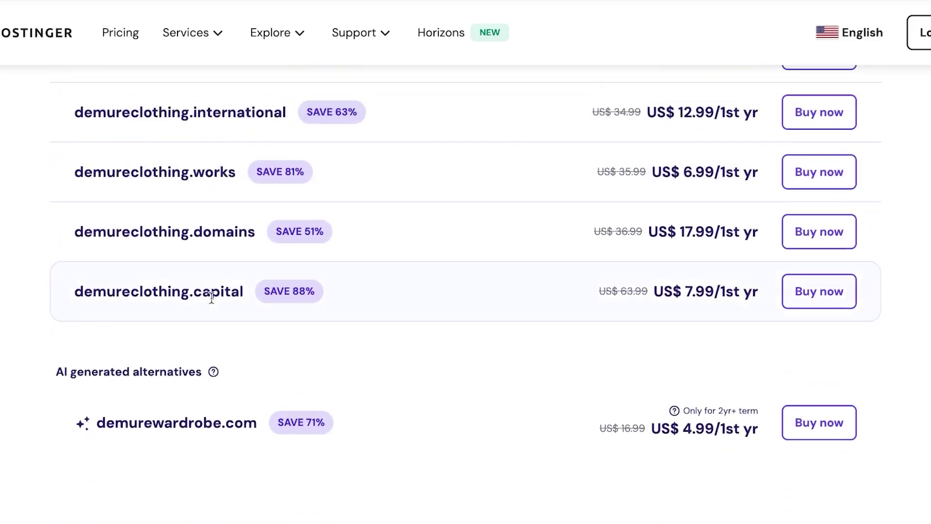
{"action": "scroll", "coordinate": [211, 298], "scroll_direction": "up", "scroll_amount": 12}
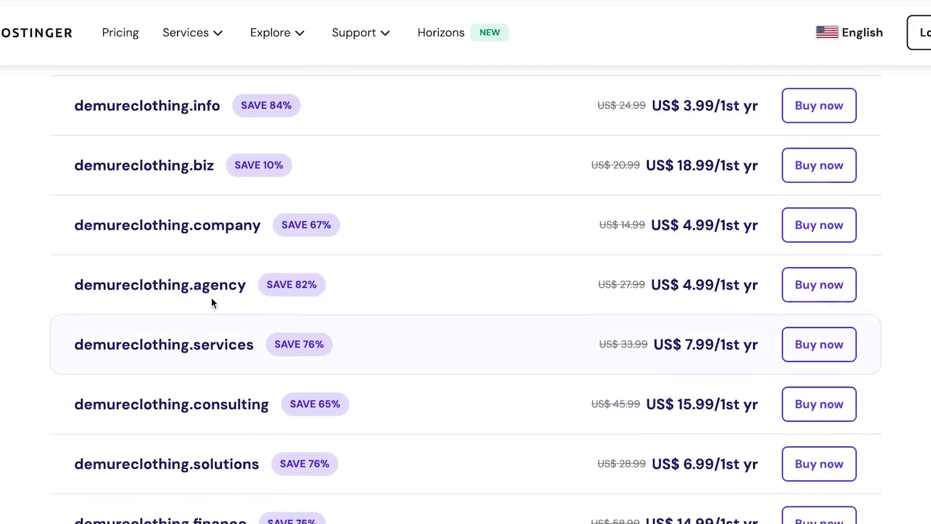
{"action": "scroll", "coordinate": [211, 298], "scroll_direction": "down", "scroll_amount": 5}
{"action": "scroll", "coordinate": [212, 301], "scroll_direction": "up", "scroll_amount": 1}
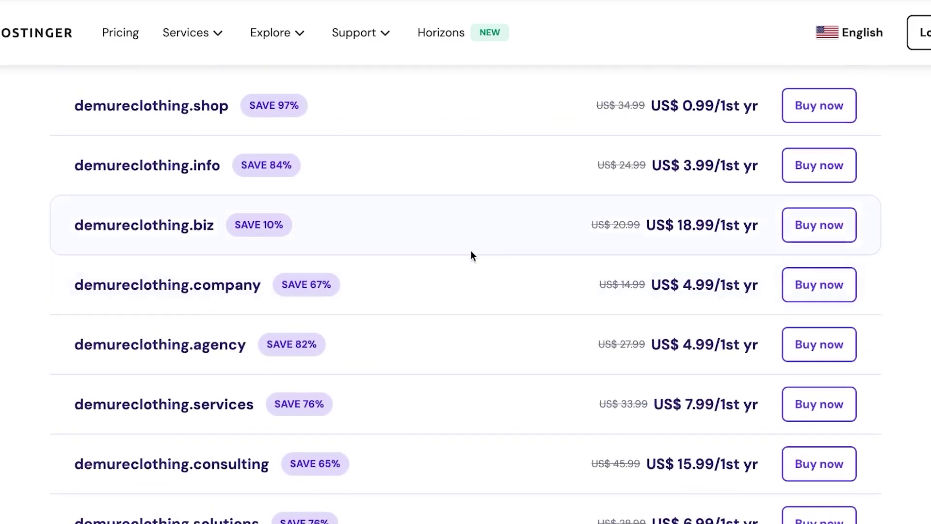
{"action": "left_click_drag", "start_coordinate": [76, 105], "coordinate": [314, 106]}
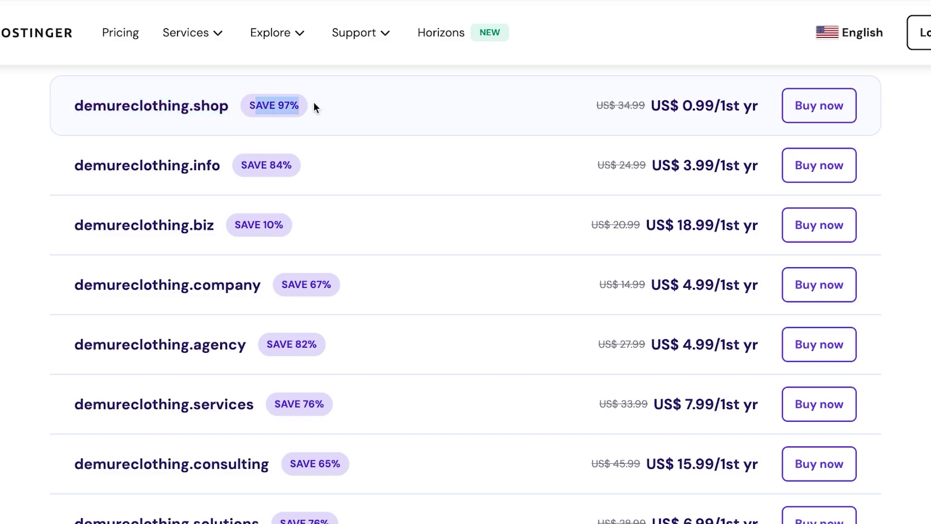
{"action": "left_click", "coordinate": [343, 100]}
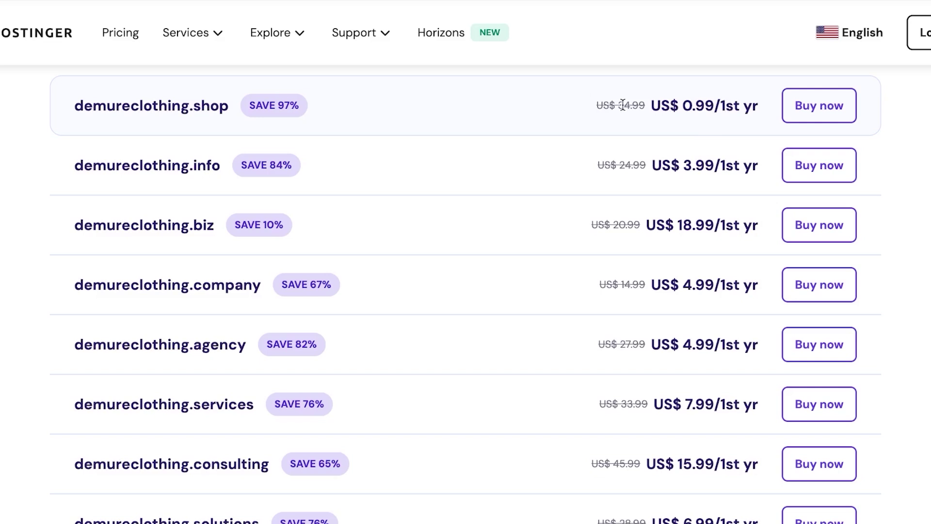
{"action": "left_click_drag", "start_coordinate": [593, 103], "coordinate": [751, 117]}
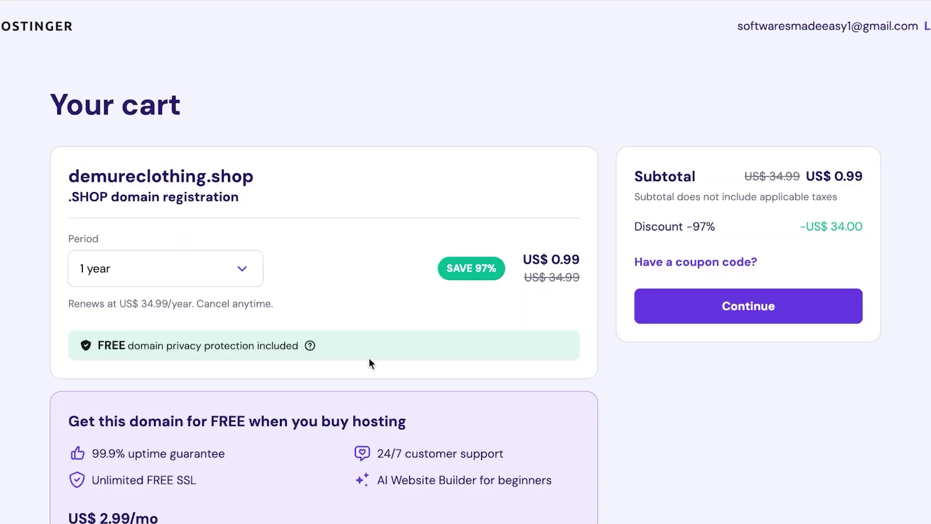
Step: Review the cart with demureclothing.shop as a one-year .SHOP registration for US$ 0.99
{"action": "scroll", "coordinate": [369, 362], "scroll_direction": "down", "scroll_amount": 10}
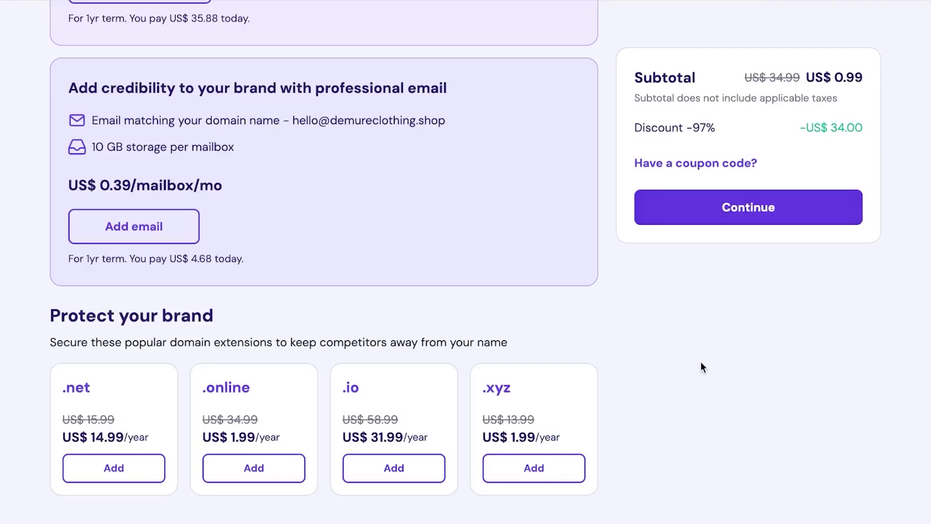
{"action": "scroll", "coordinate": [575, 243], "scroll_direction": "up", "scroll_amount": 10}
{"action": "scroll", "coordinate": [575, 243], "scroll_direction": "up", "scroll_amount": 2}
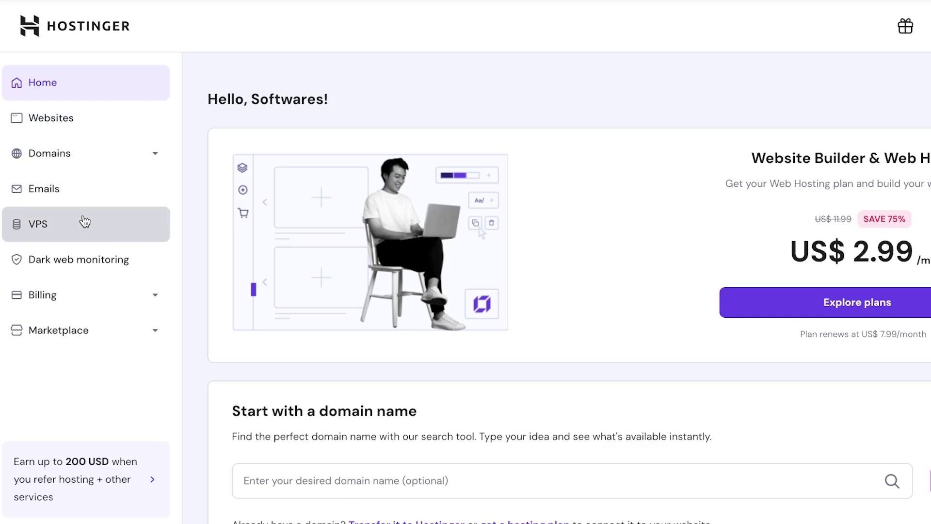
Step: Open Domains > Domain portfolio, glance at the account menu and Get a New Domain, then return
{"action": "left_click", "coordinate": [157, 166]}
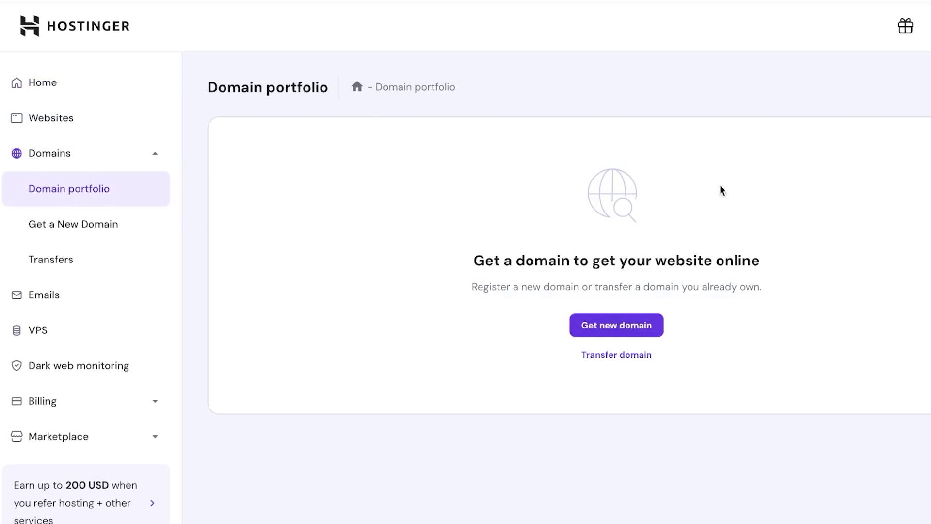
{"action": "left_click", "coordinate": [911, 26]}
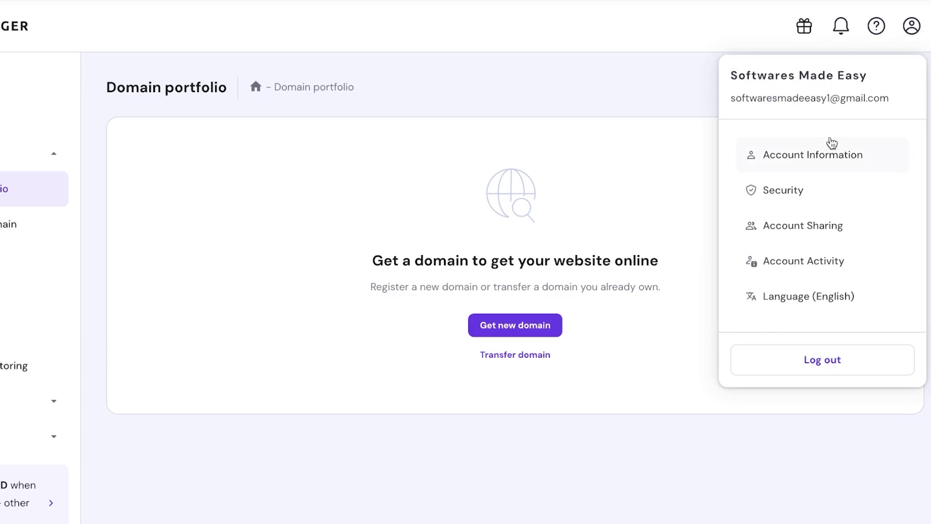
{"action": "left_click", "coordinate": [637, 73]}
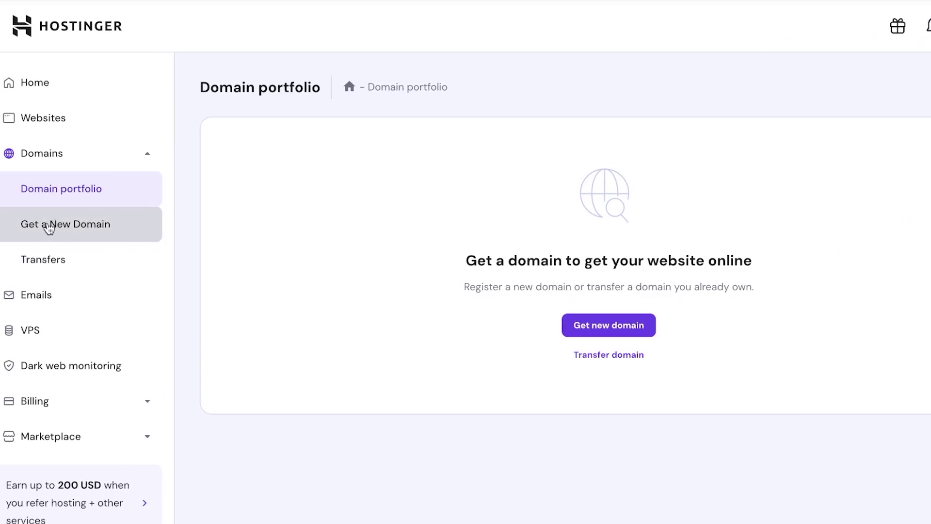
{"action": "left_click", "coordinate": [7, 225]}
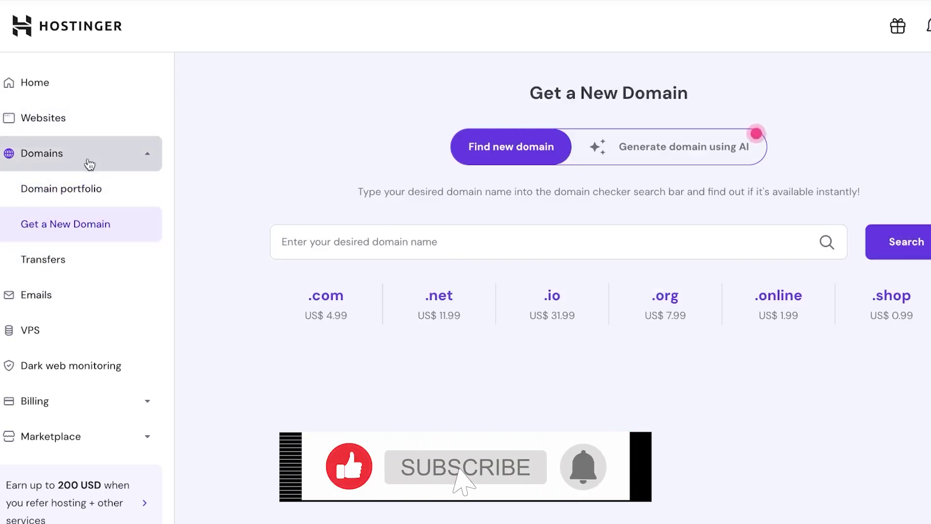
{"action": "left_click", "coordinate": [64, 192]}
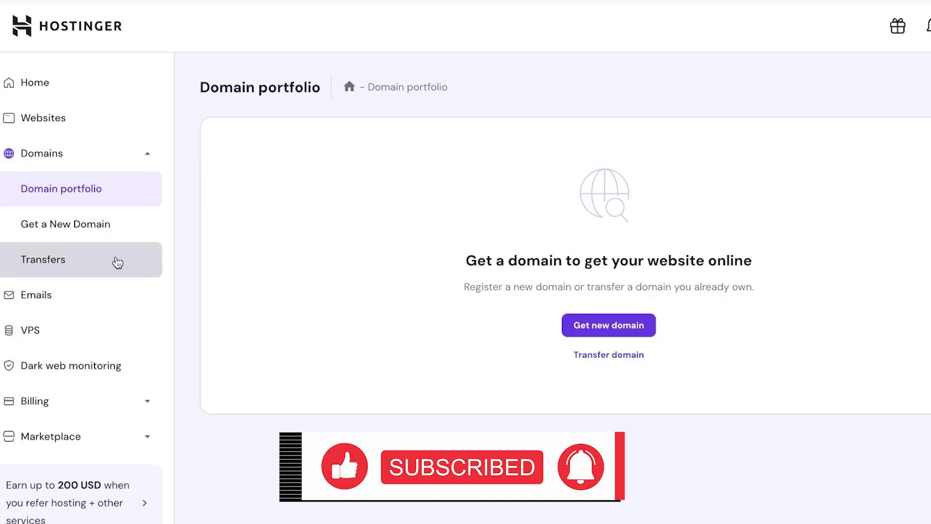
{"action": "scroll", "coordinate": [115, 261], "scroll_direction": "down", "scroll_amount": 1}
{"action": "scroll", "coordinate": [118, 262], "scroll_direction": "up", "scroll_amount": 1}
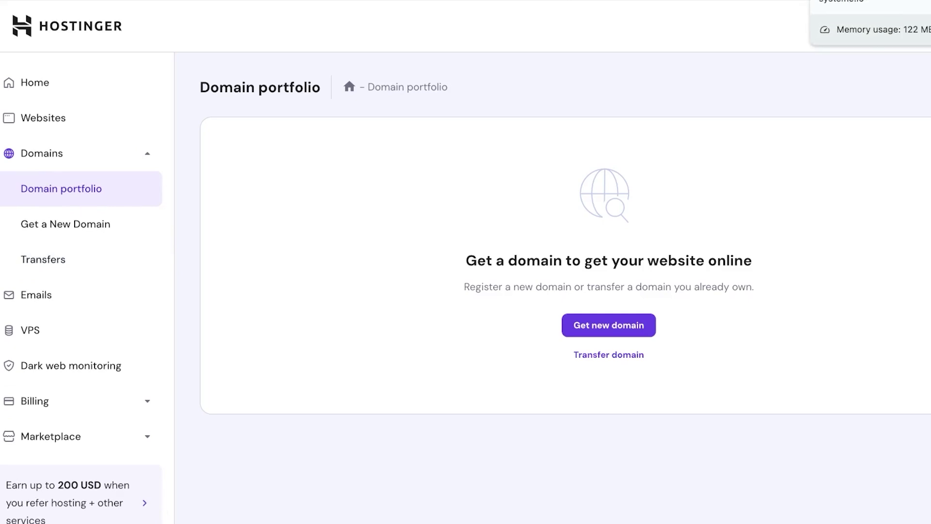
{"action": "left_click", "coordinate": [844, 1]}
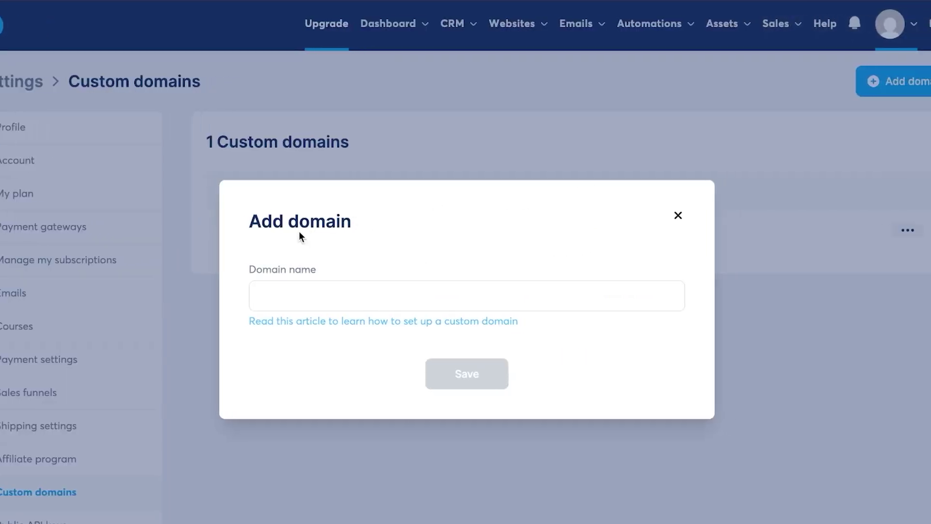
{"action": "left_click", "coordinate": [272, 294]}
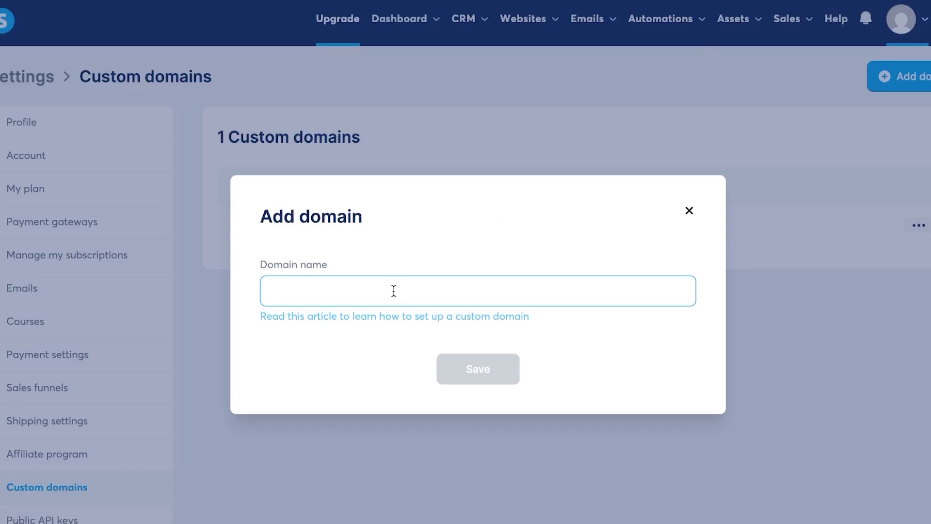
{"action": "type", "text": "de"}
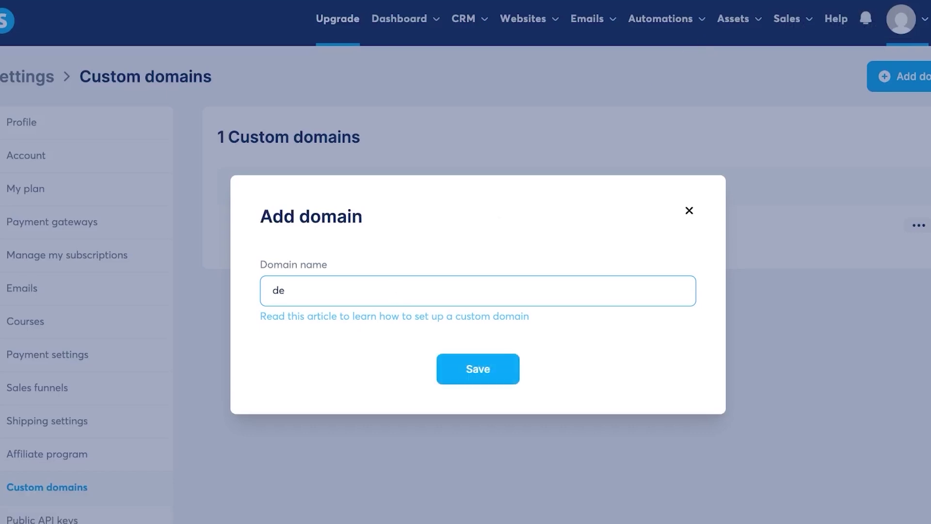
{"action": "key", "text": "BackSpace"}
{"action": "key", "text": "BackSpace"}
{"action": "type", "text": "www.demureclothing.shop"}
{"action": "left_click", "coordinate": [469, 377]}
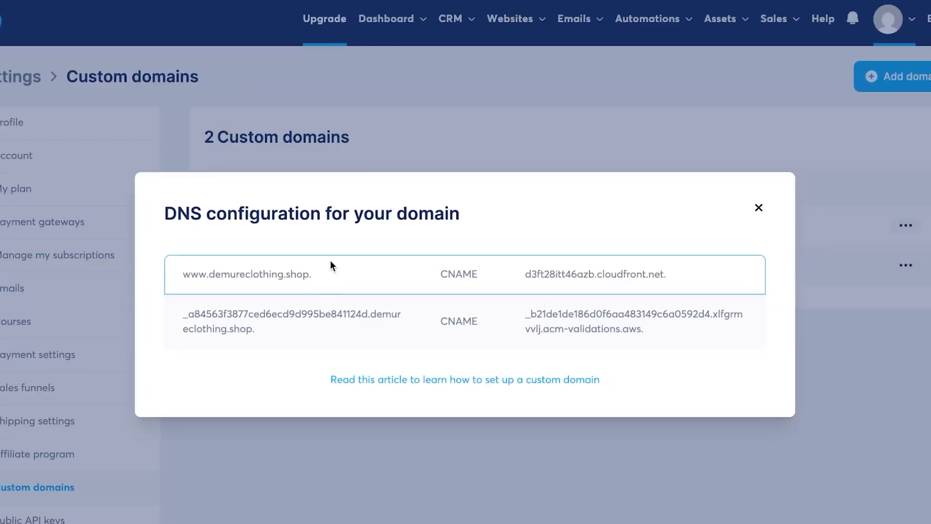
Step: Inspect the CNAME rows in the DNS configuration dialog, then close it
{"action": "left_click_drag", "start_coordinate": [440, 273], "coordinate": [535, 274]}
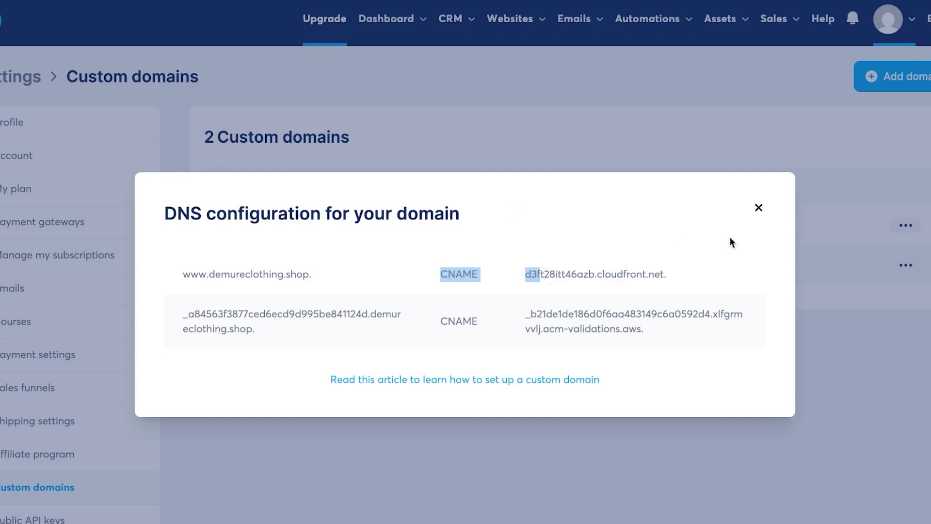
{"action": "left_click", "coordinate": [759, 207]}
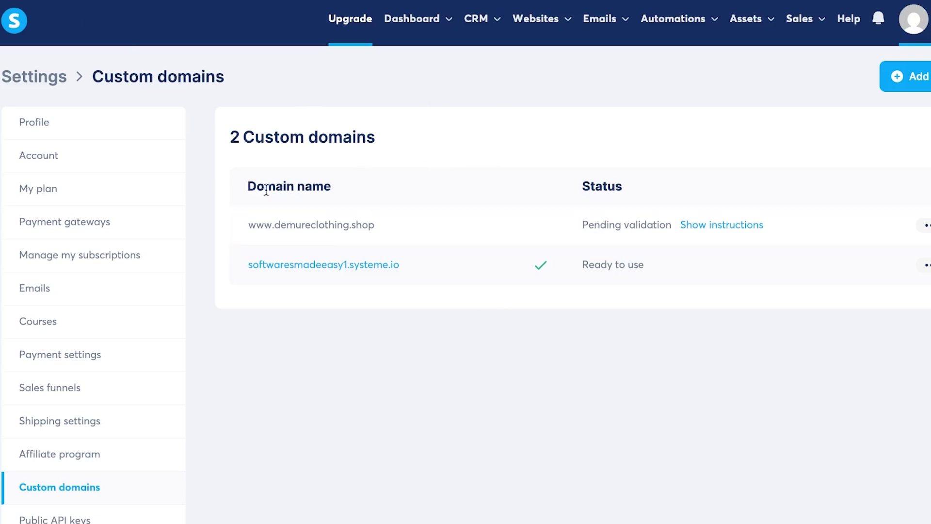
{"action": "left_click_drag", "start_coordinate": [236, 225], "coordinate": [365, 224]}
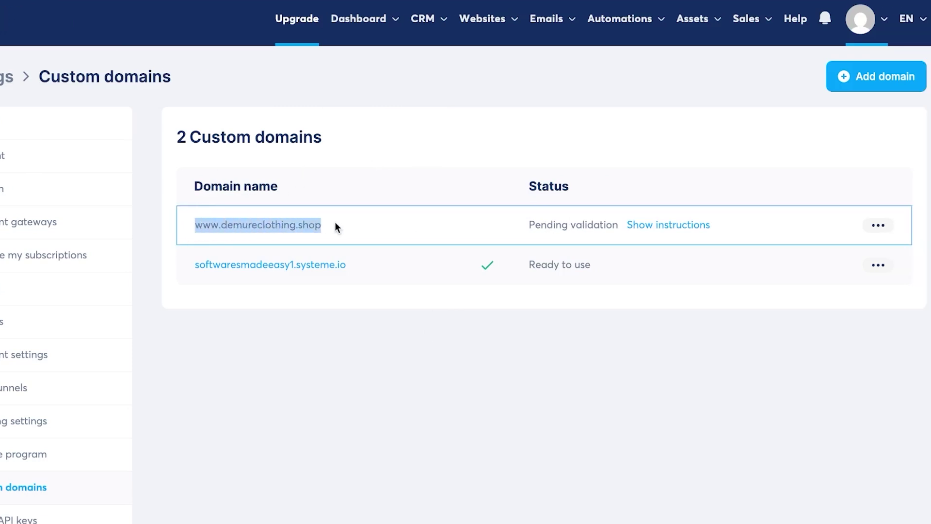
{"action": "left_click", "coordinate": [374, 223]}
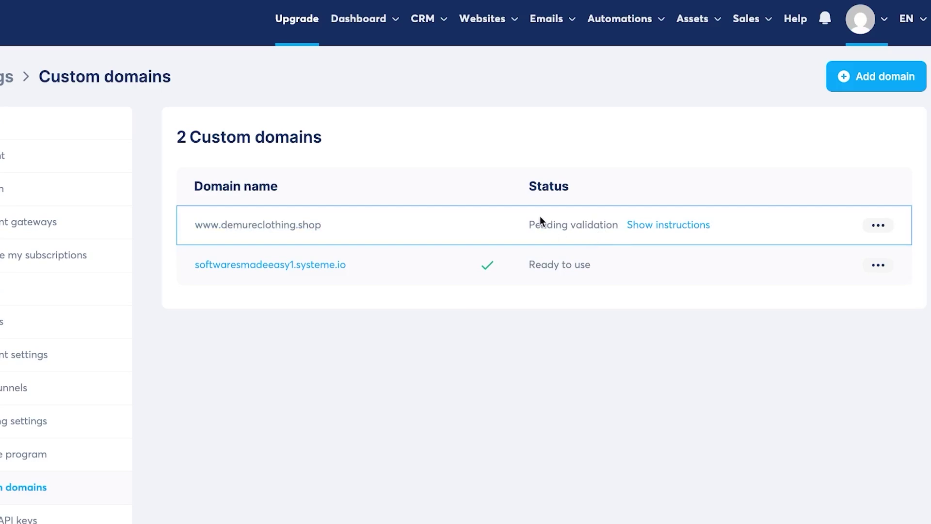
{"action": "left_click", "coordinate": [879, 226]}
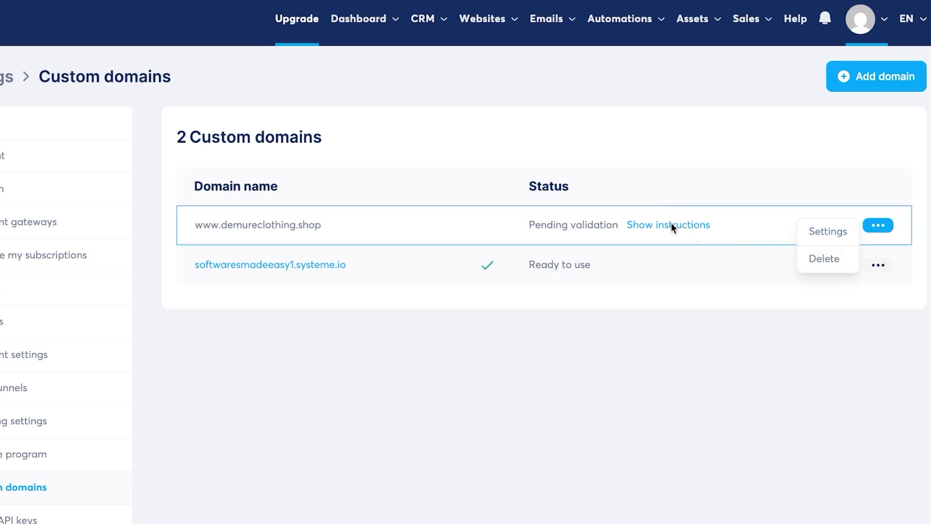
{"action": "left_click", "coordinate": [827, 234]}
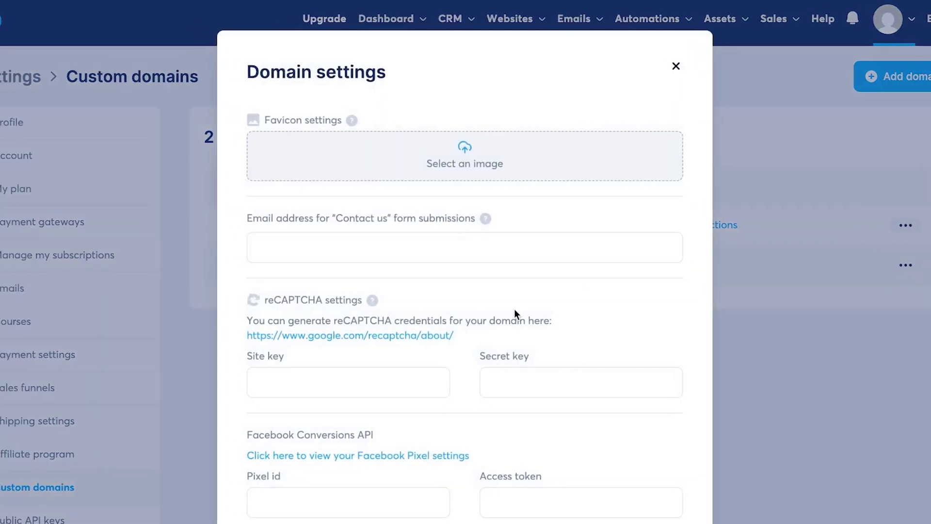
{"action": "scroll", "coordinate": [487, 310], "scroll_direction": "down", "scroll_amount": 3}
{"action": "scroll", "coordinate": [519, 313], "scroll_direction": "up", "scroll_amount": 3}
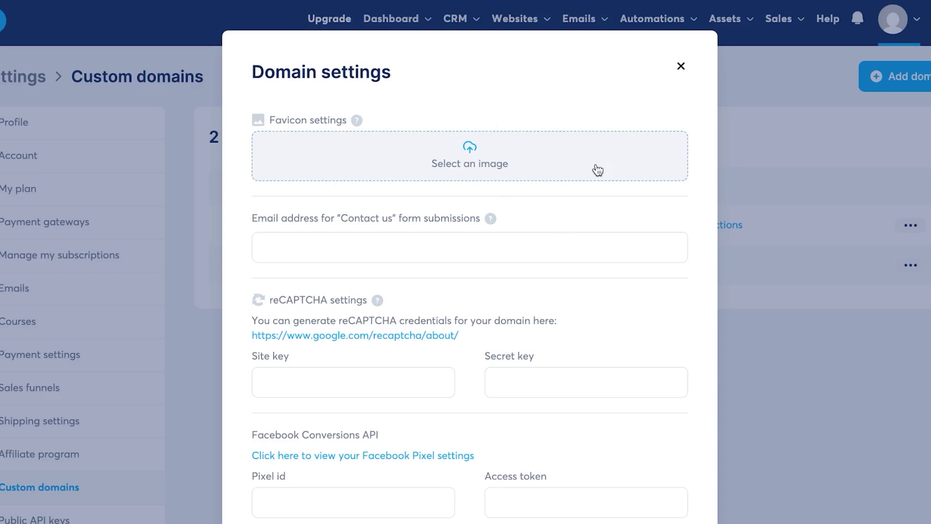
{"action": "scroll", "coordinate": [597, 169], "scroll_direction": "down", "scroll_amount": 2}
{"action": "scroll", "coordinate": [597, 170], "scroll_direction": "up", "scroll_amount": 2}
{"action": "scroll", "coordinate": [597, 169], "scroll_direction": "down", "scroll_amount": 2}
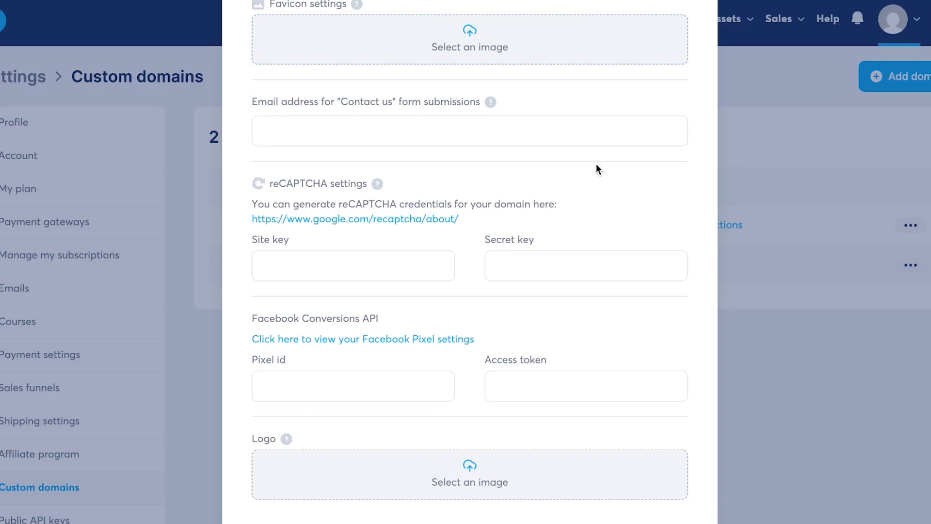
{"action": "scroll", "coordinate": [596, 165], "scroll_direction": "up", "scroll_amount": 2}
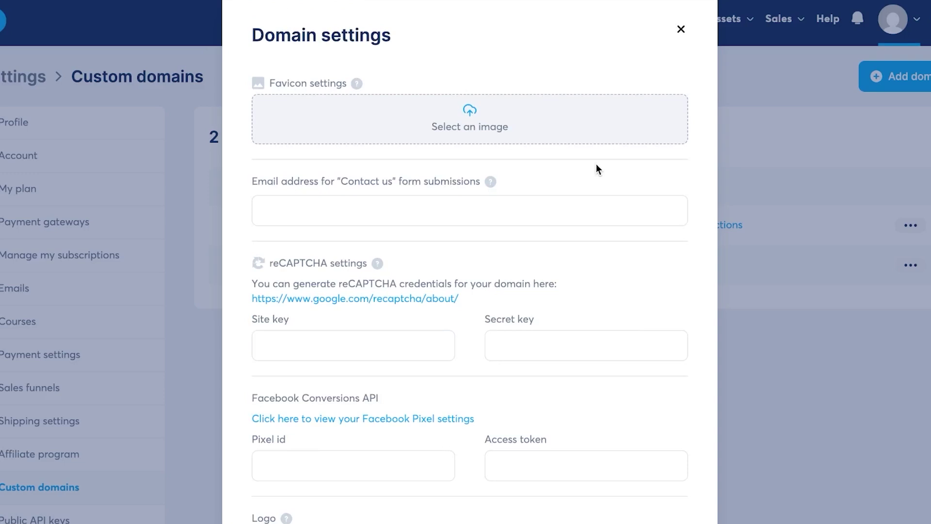
{"action": "scroll", "coordinate": [596, 165], "scroll_direction": "down", "scroll_amount": 2}
{"action": "scroll", "coordinate": [596, 165], "scroll_direction": "up", "scroll_amount": 2}
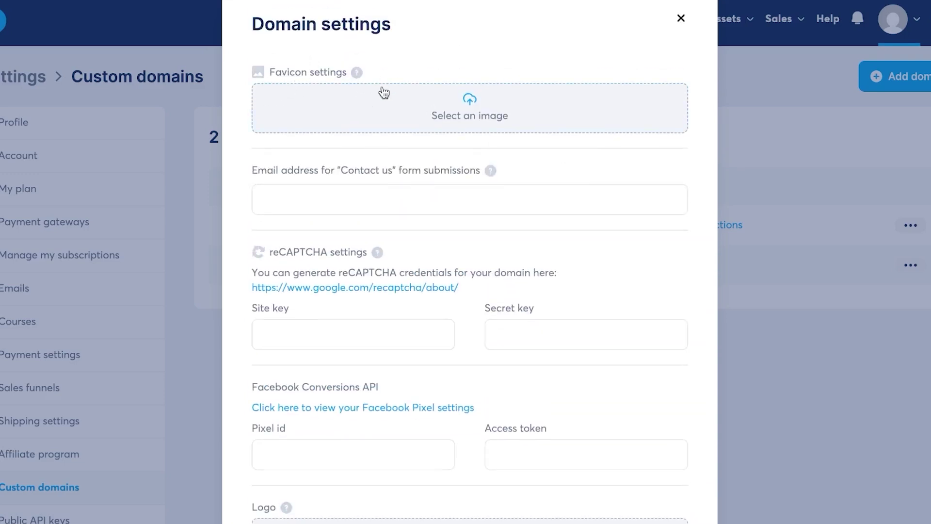
{"action": "scroll", "coordinate": [460, 104], "scroll_direction": "down", "scroll_amount": 1}
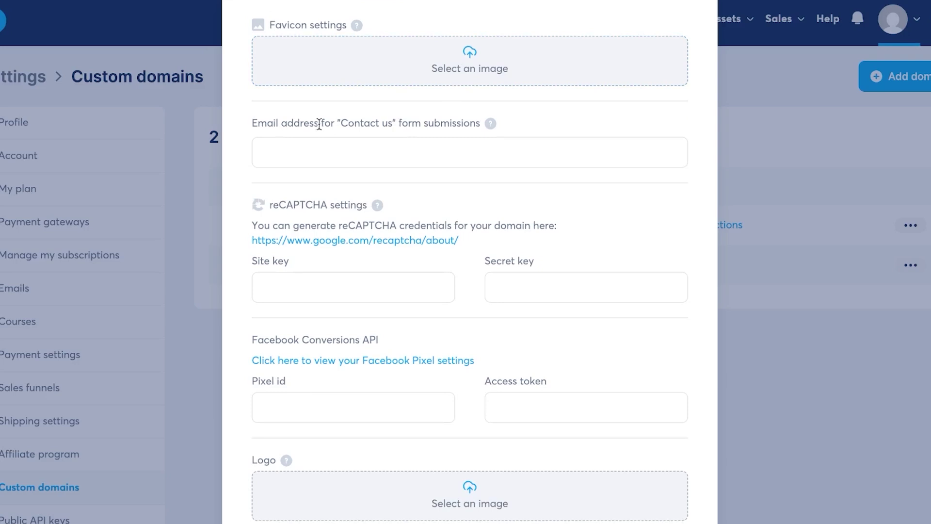
{"action": "scroll", "coordinate": [358, 194], "scroll_direction": "down", "scroll_amount": 1}
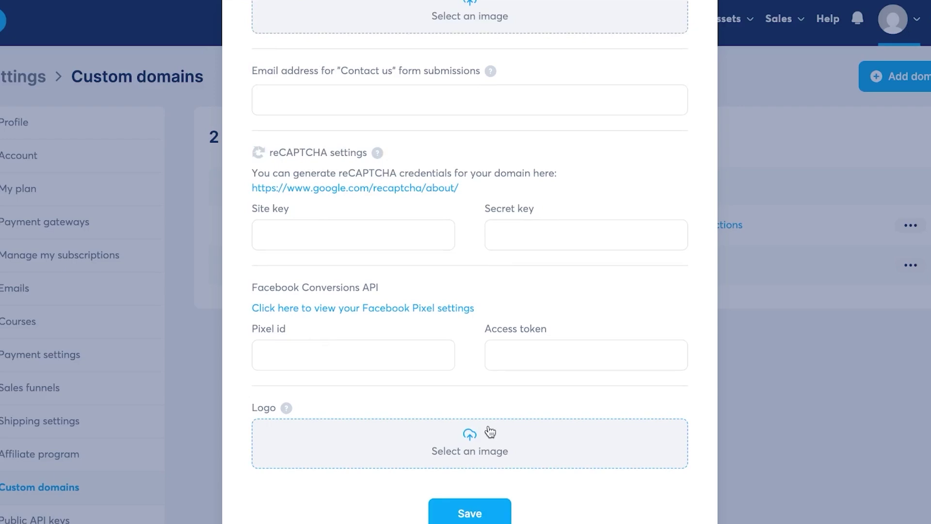
{"action": "left_click", "coordinate": [472, 511]}
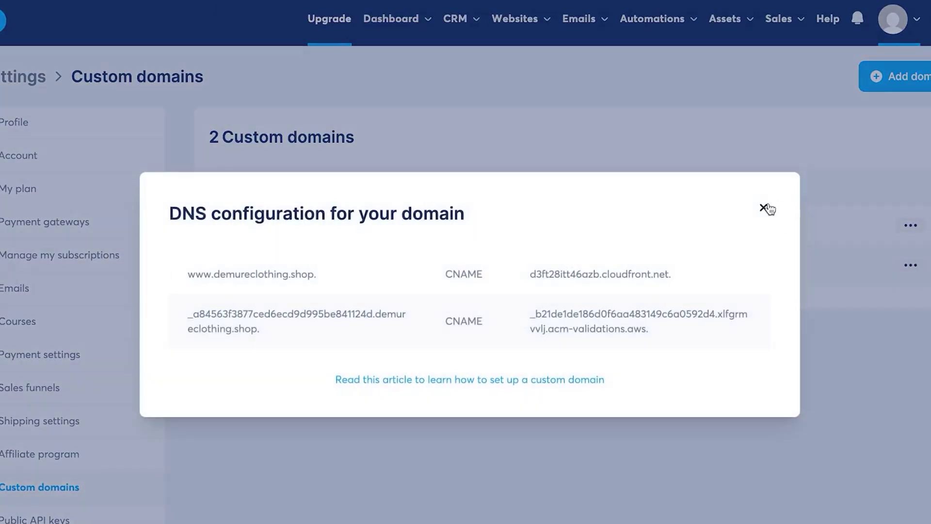
Step: Close the DNS dialog and cancel the Add domain dialog, returning to the Custom domains list
{"action": "left_click", "coordinate": [763, 208]}
{"action": "left_click", "coordinate": [911, 225]}
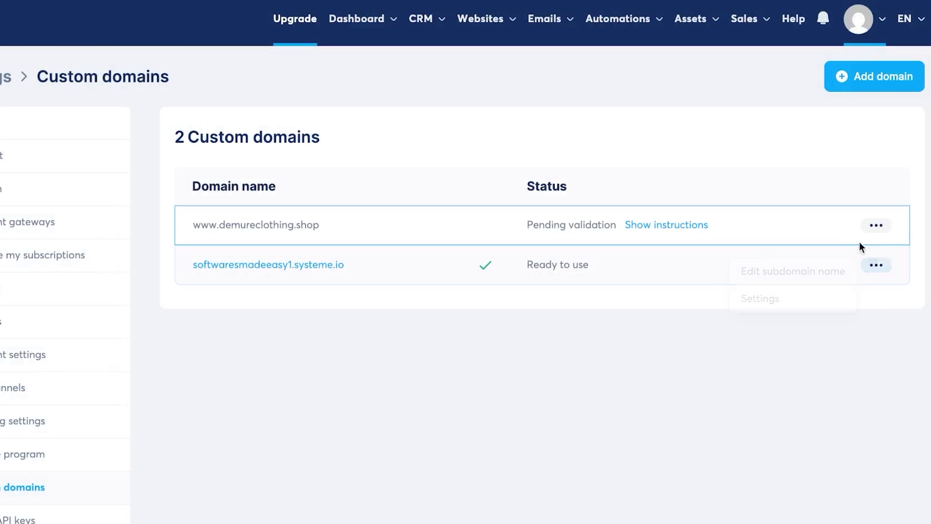
{"action": "mouse_move", "coordinate": [880, 227]}
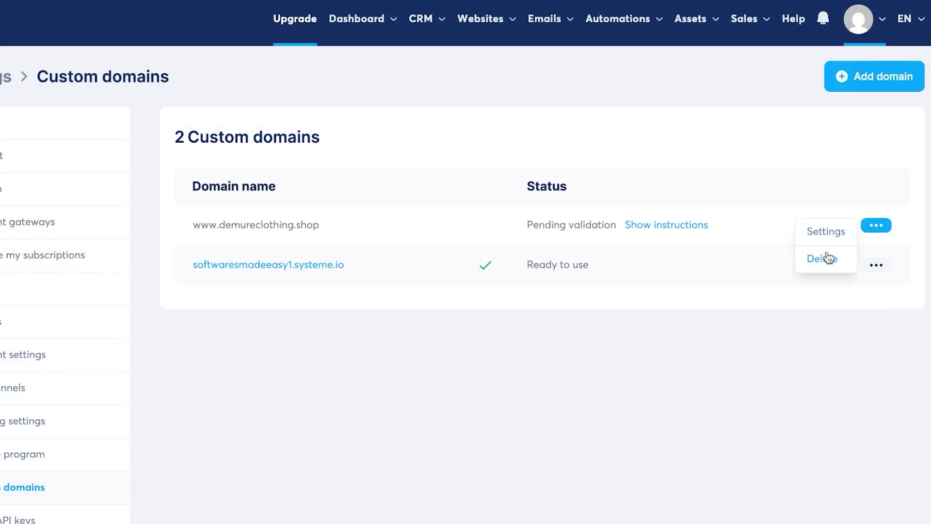
{"action": "left_click", "coordinate": [845, 78]}
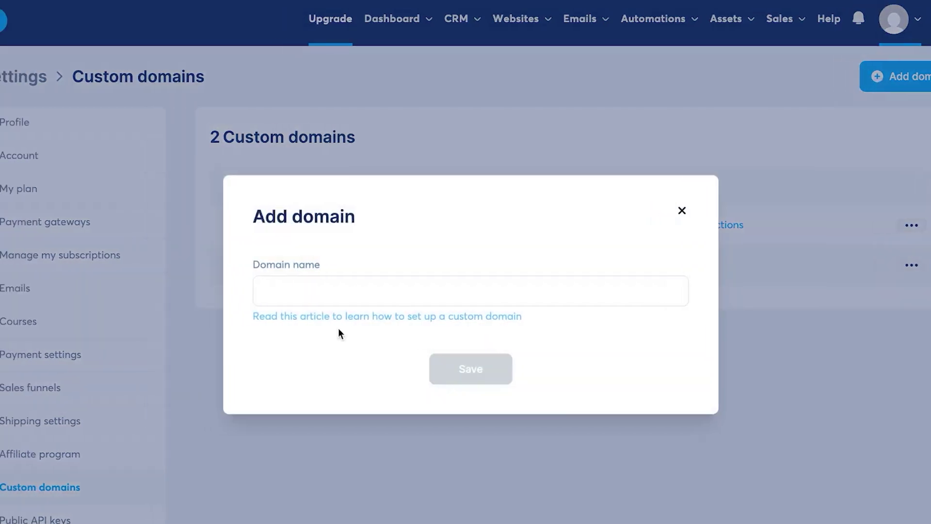
{"action": "left_click", "coordinate": [683, 212]}
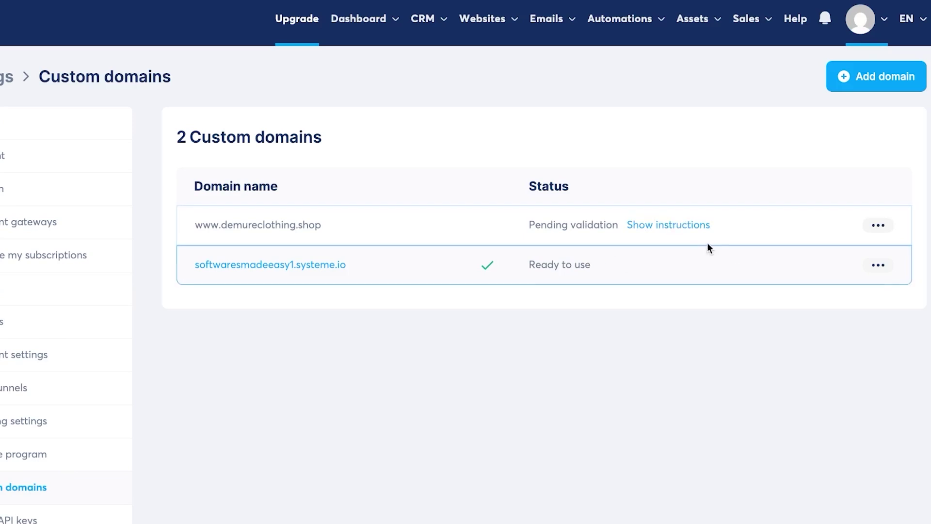
{"action": "left_click", "coordinate": [671, 233]}
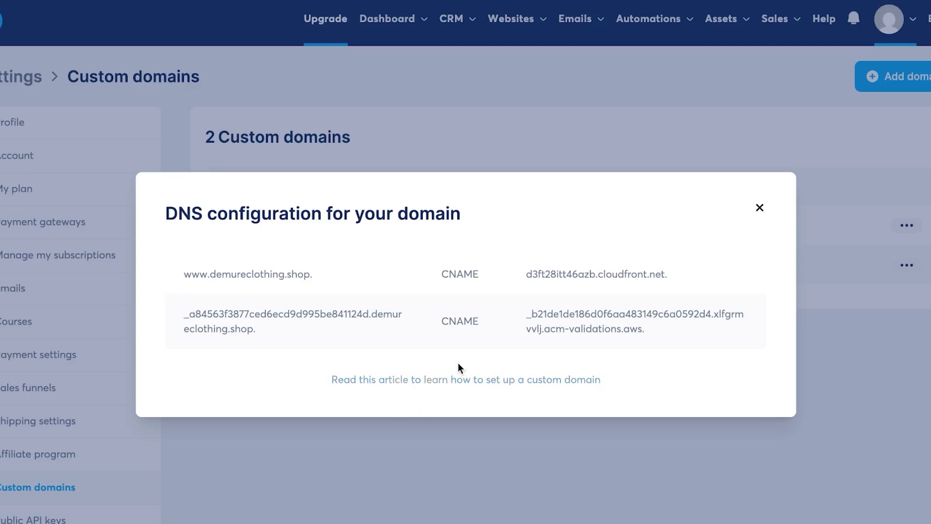
{"action": "left_click", "coordinate": [759, 208]}
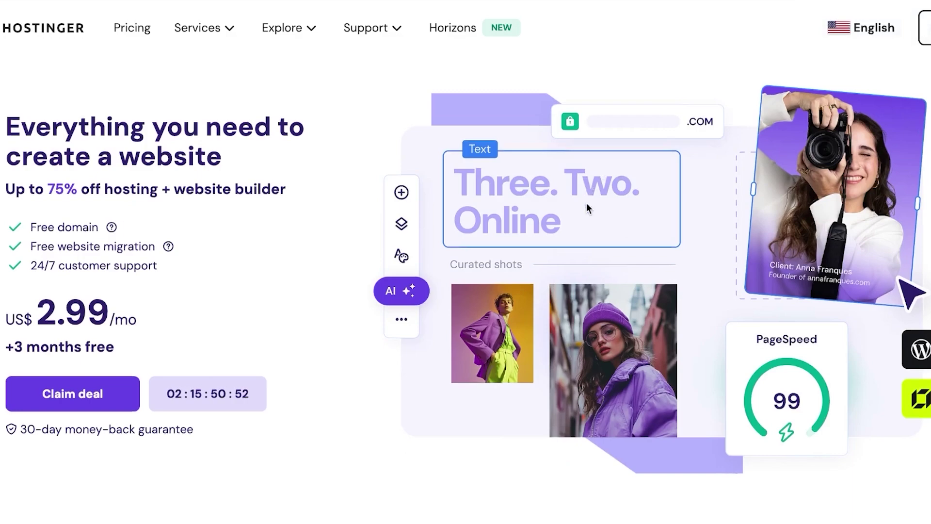
Step: Switch Hostinger's pricing page from hosting plans to the domain extension price table
{"action": "scroll", "coordinate": [587, 207], "scroll_direction": "down", "scroll_amount": 7}
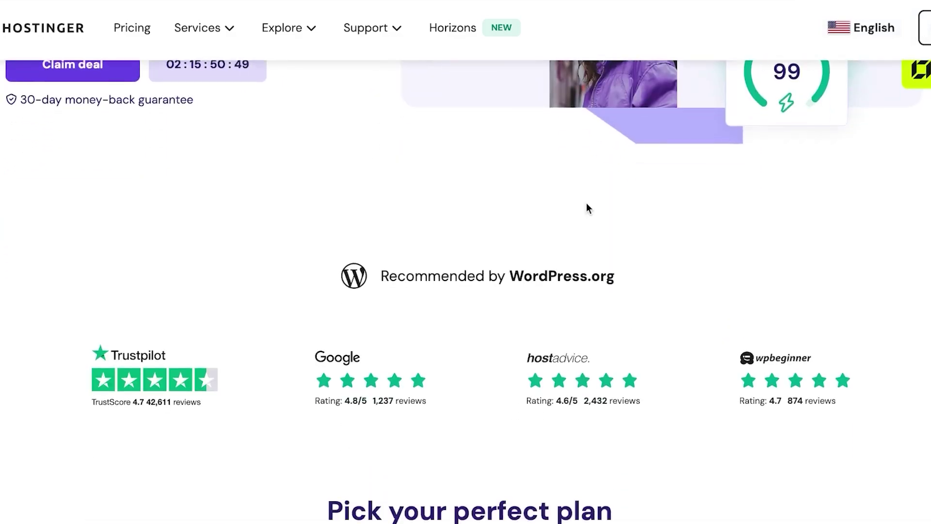
{"action": "scroll", "coordinate": [586, 203], "scroll_direction": "up", "scroll_amount": 6}
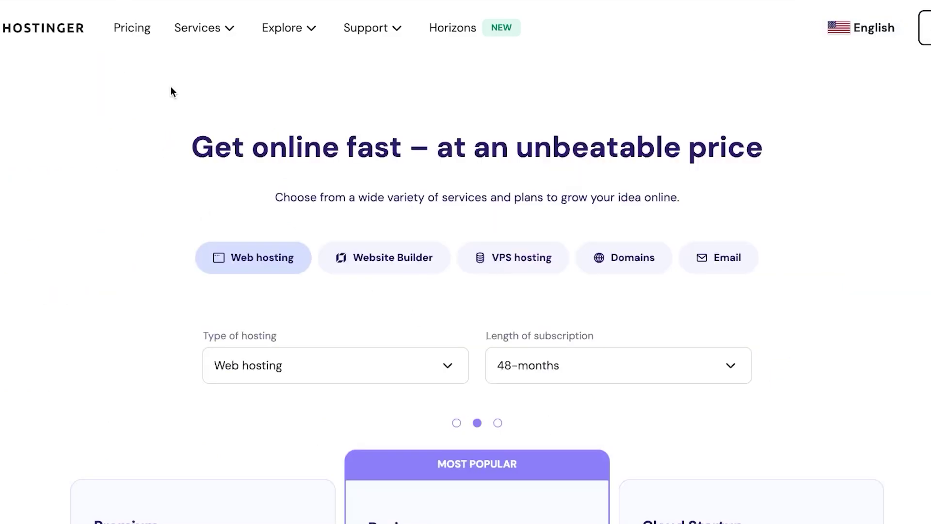
{"action": "left_click", "coordinate": [615, 271]}
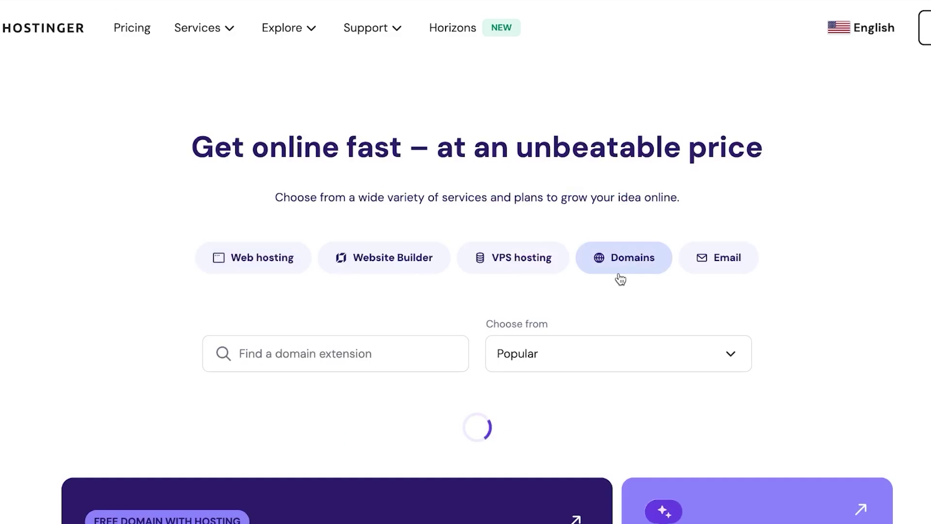
{"action": "scroll", "coordinate": [499, 371], "scroll_direction": "down", "scroll_amount": 2}
{"action": "scroll", "coordinate": [493, 371], "scroll_direction": "down", "scroll_amount": 5}
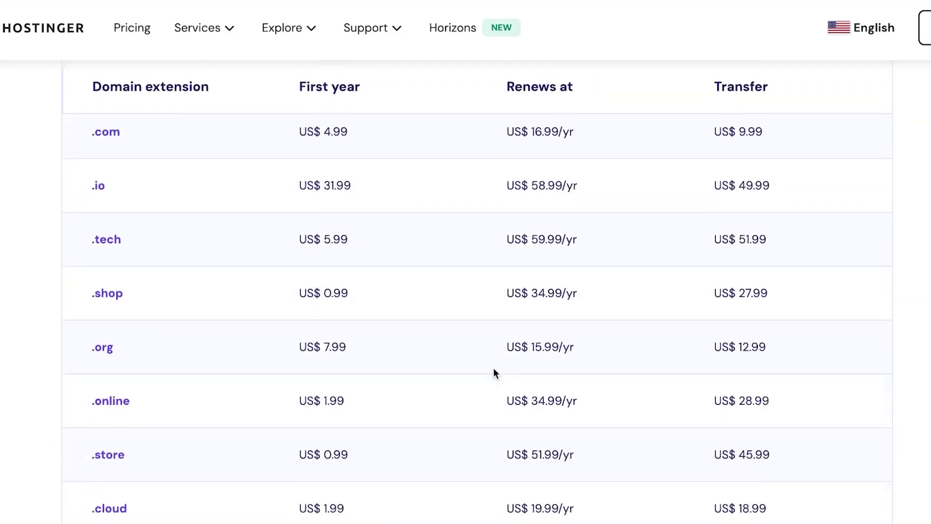
{"action": "scroll", "coordinate": [493, 371], "scroll_direction": "up", "scroll_amount": 2}
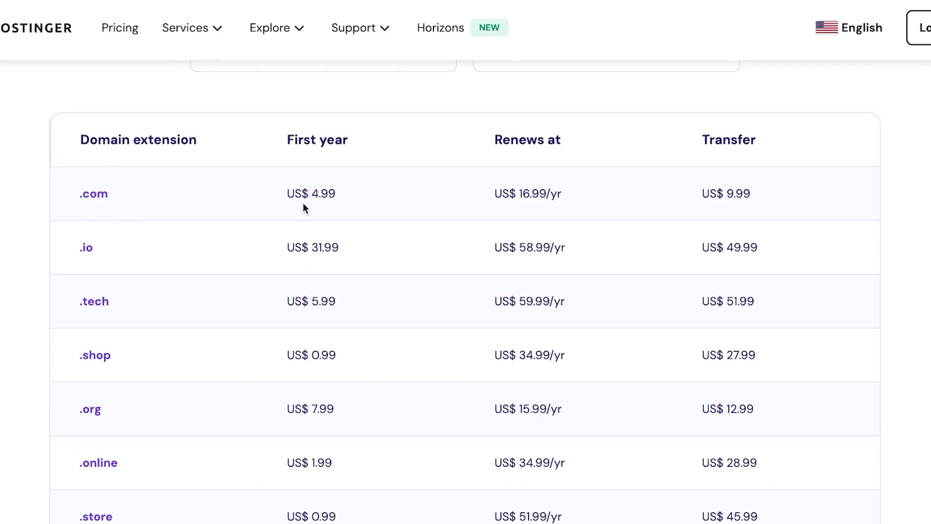
Step: Highlight the .com US$ 4.99 price, then the .shop US$ 0.99 and US$ 34.99/yr prices
{"action": "left_click_drag", "start_coordinate": [287, 192], "coordinate": [377, 198]}
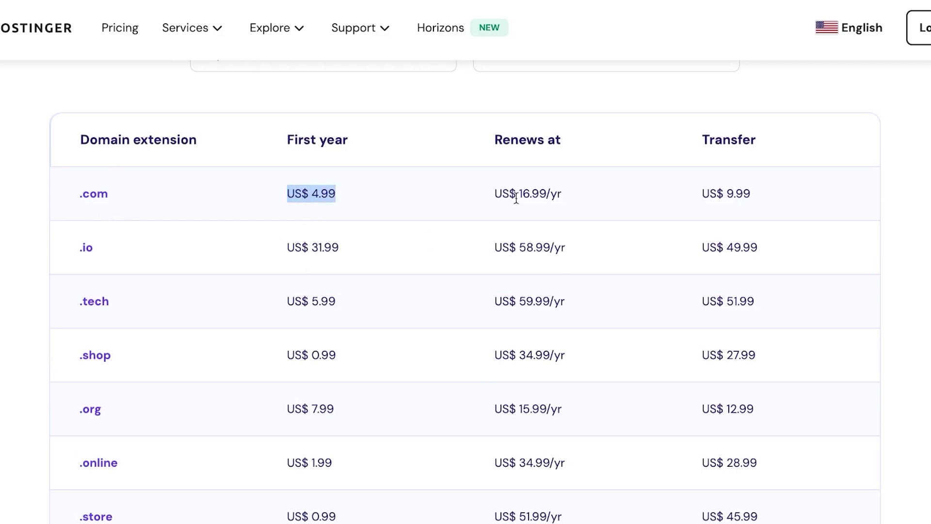
{"action": "left_click", "coordinate": [532, 196]}
{"action": "scroll", "coordinate": [650, 303], "scroll_direction": "down", "scroll_amount": 2}
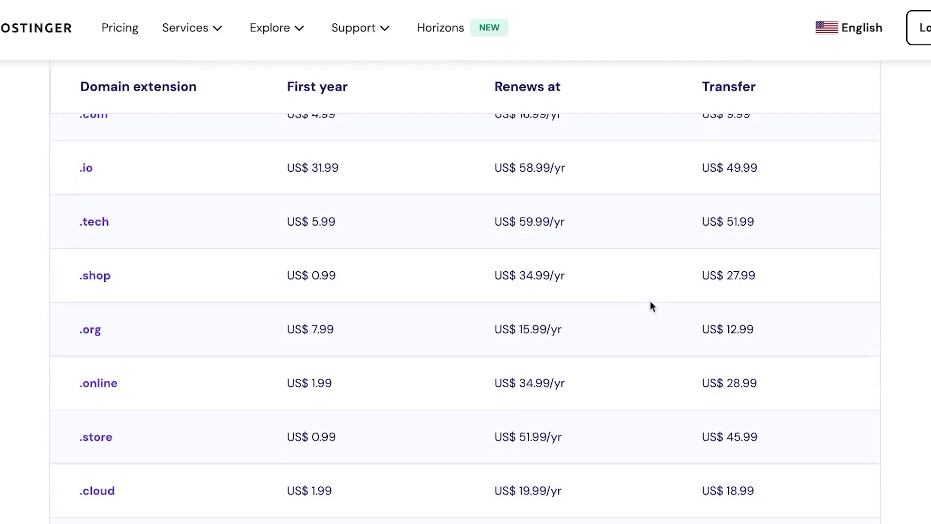
{"action": "scroll", "coordinate": [632, 221], "scroll_direction": "down", "scroll_amount": 2}
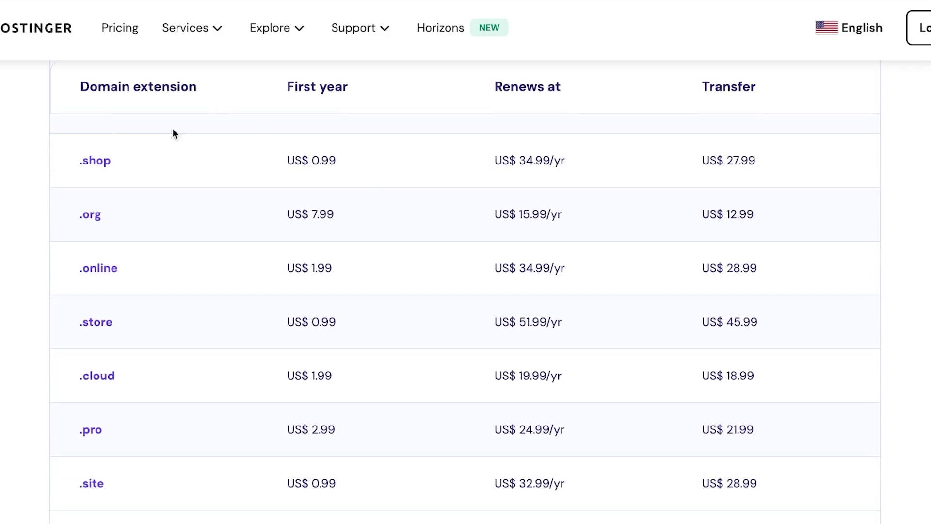
{"action": "left_click_drag", "start_coordinate": [288, 160], "coordinate": [367, 160]}
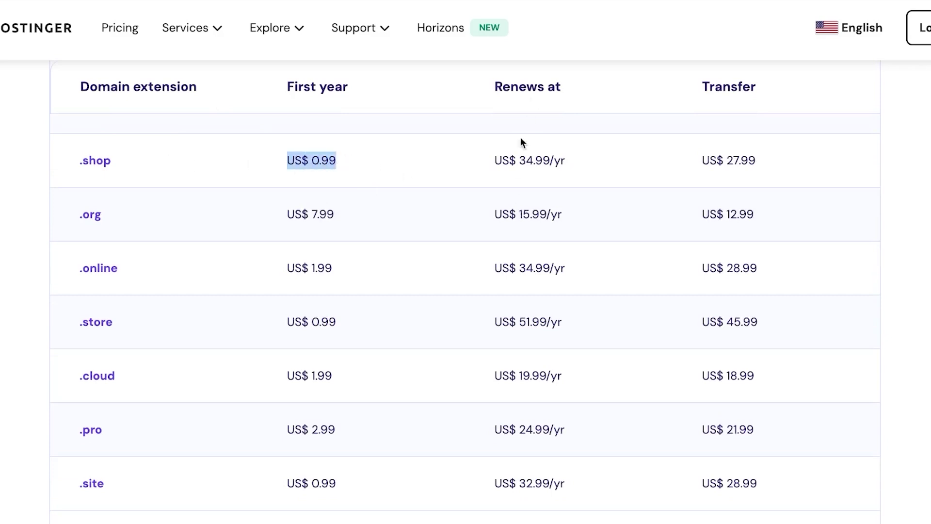
{"action": "left_click_drag", "start_coordinate": [490, 160], "coordinate": [568, 173]}
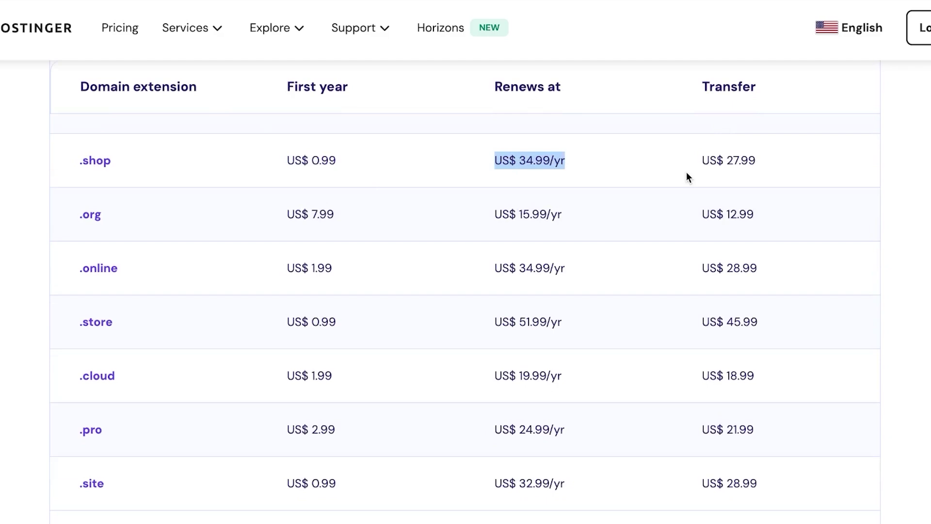
{"action": "scroll", "coordinate": [384, 419], "scroll_direction": "down", "scroll_amount": 1}
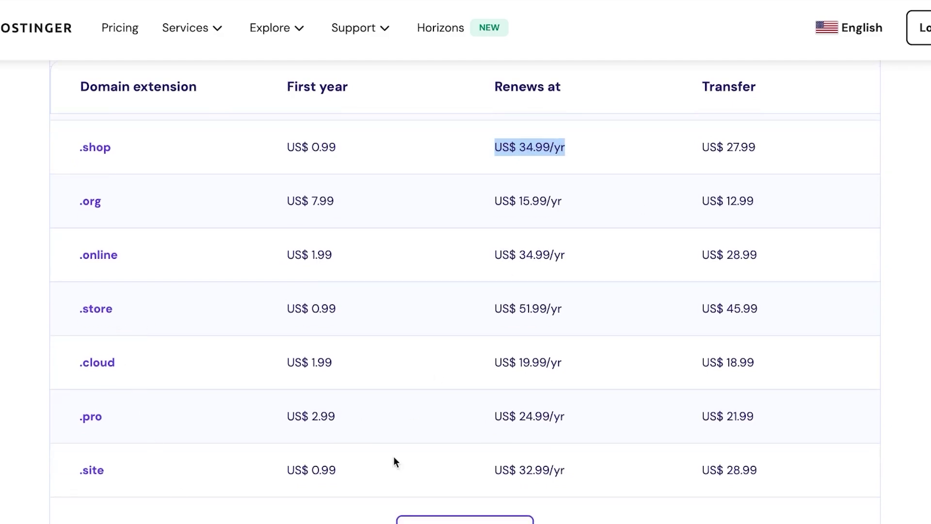
{"action": "scroll", "coordinate": [434, 364], "scroll_direction": "up", "scroll_amount": 10}
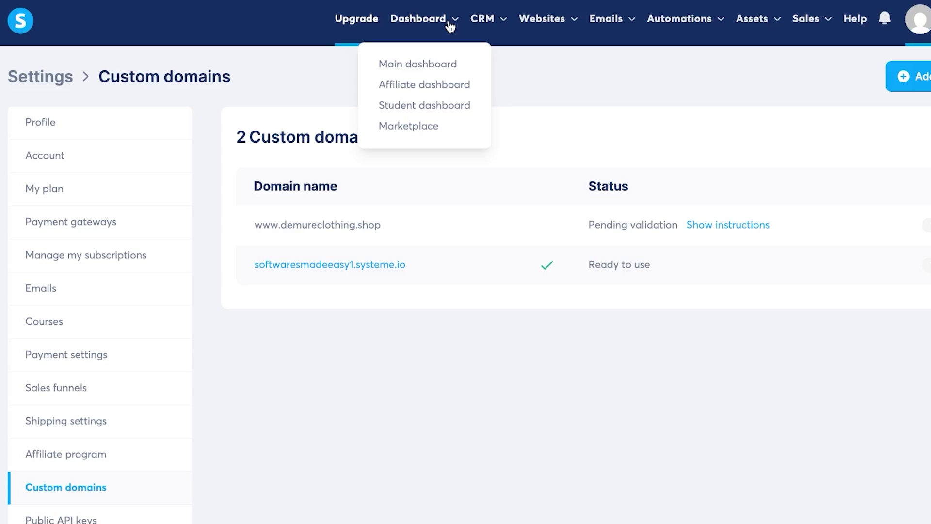
{"action": "mouse_move", "coordinate": [549, 44]}
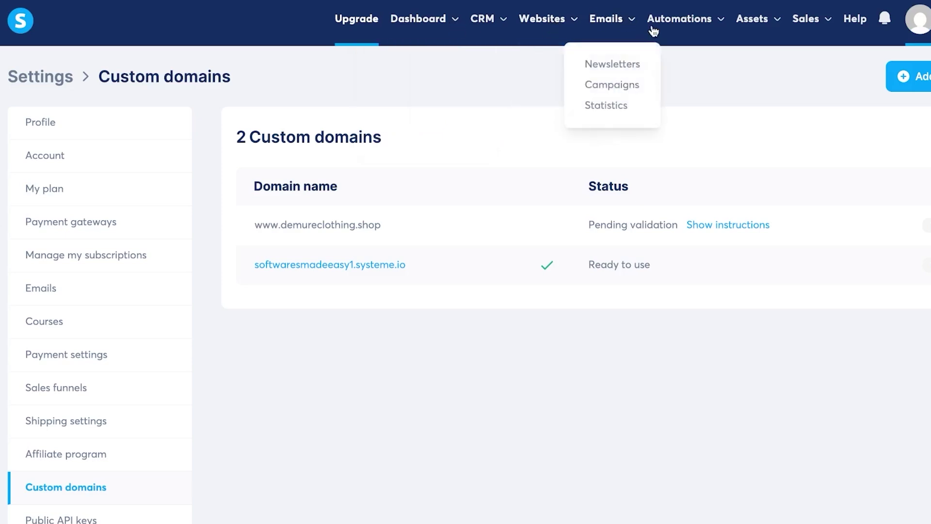
{"action": "mouse_move", "coordinate": [671, 25]}
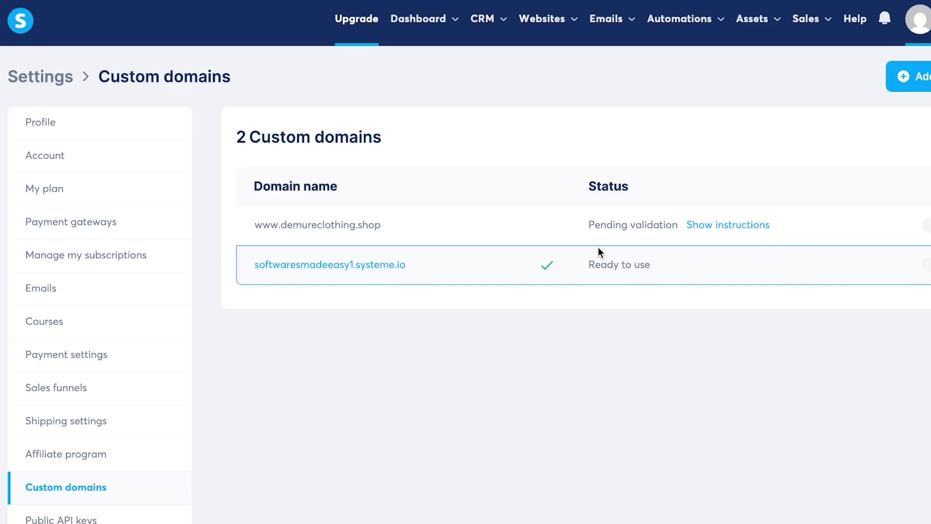
Step: Return to Hostinger's domain table at the .shop row with its US$ 34.99/yr renewal
{"action": "left_click", "coordinate": [18, 2]}
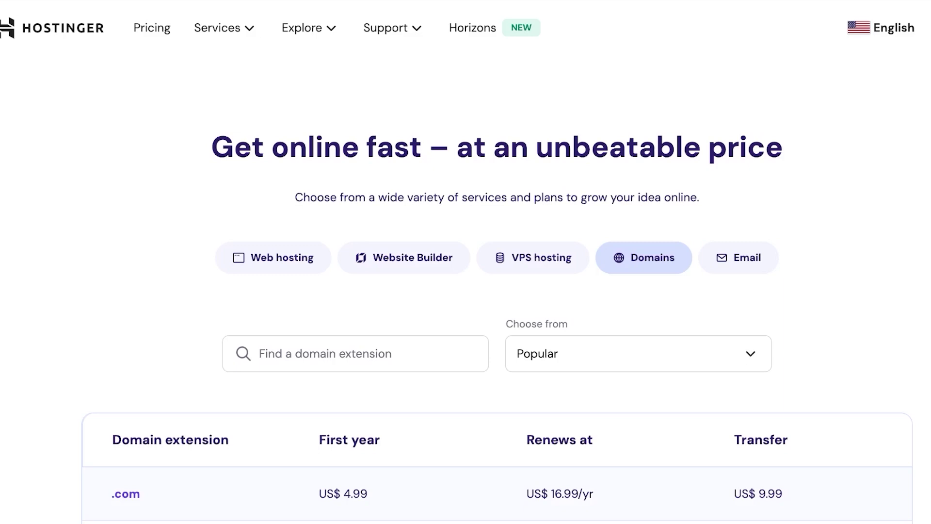
{"action": "scroll", "coordinate": [819, 216], "scroll_direction": "down", "scroll_amount": 10}
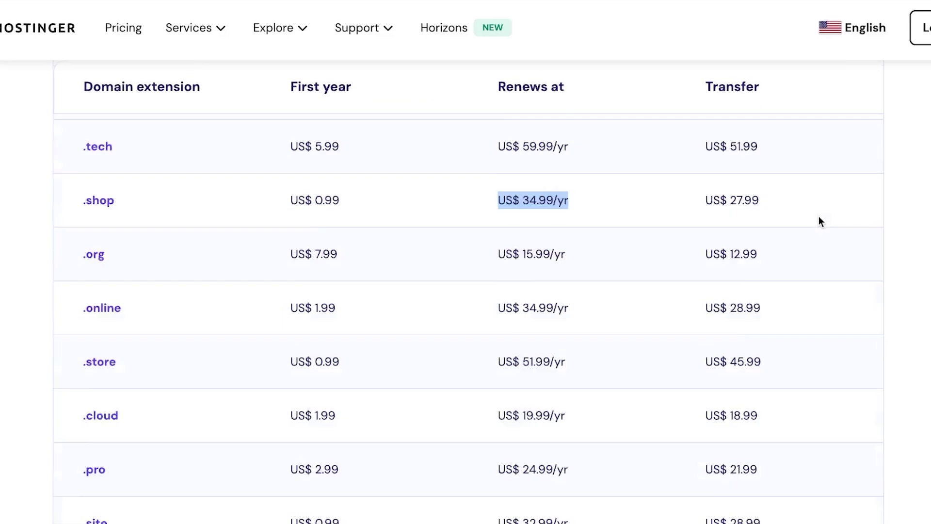
{"action": "scroll", "coordinate": [818, 216], "scroll_direction": "up", "scroll_amount": 10}
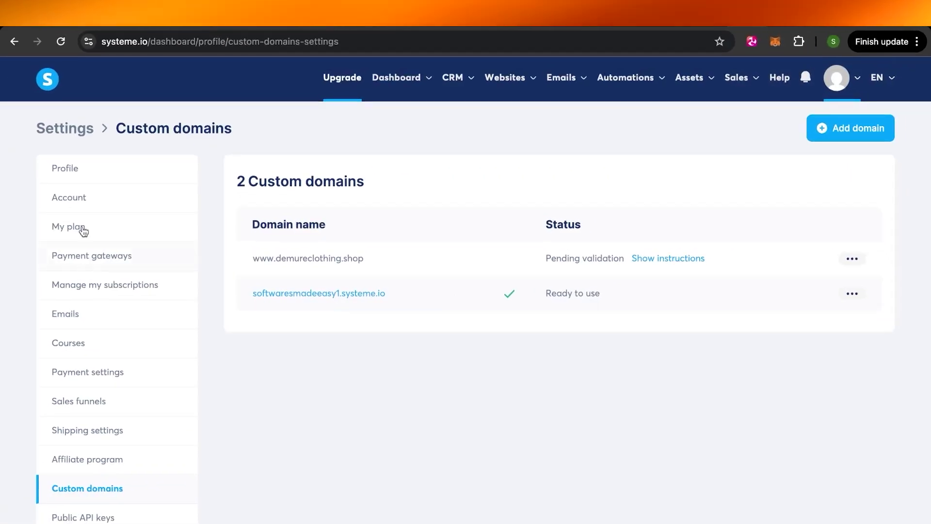
Step: Go to the systeme.io Dashboard showing 1 new lead for February 23 – March 25, 2025
{"action": "left_click", "coordinate": [47, 91]}
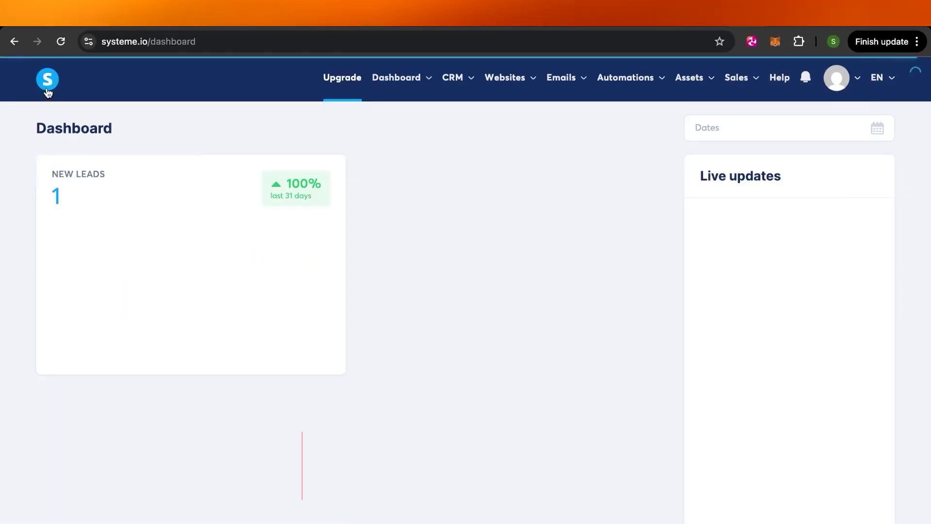
{"action": "scroll", "coordinate": [520, 393], "scroll_direction": "down", "scroll_amount": 2}
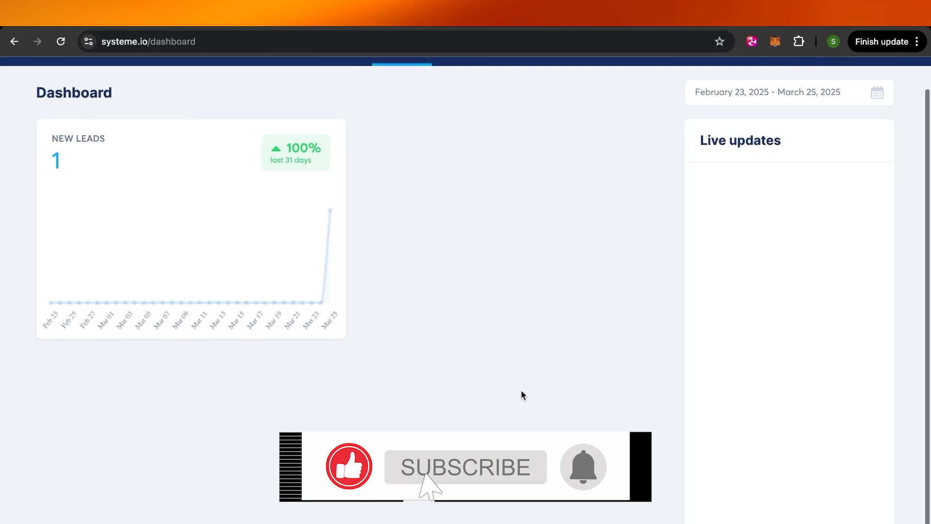
{"action": "scroll", "coordinate": [520, 393], "scroll_direction": "up", "scroll_amount": 2}
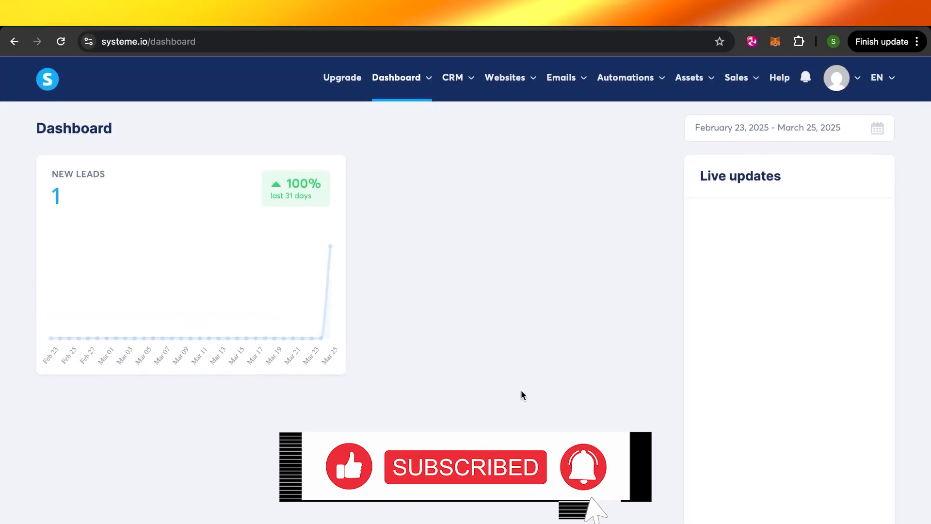